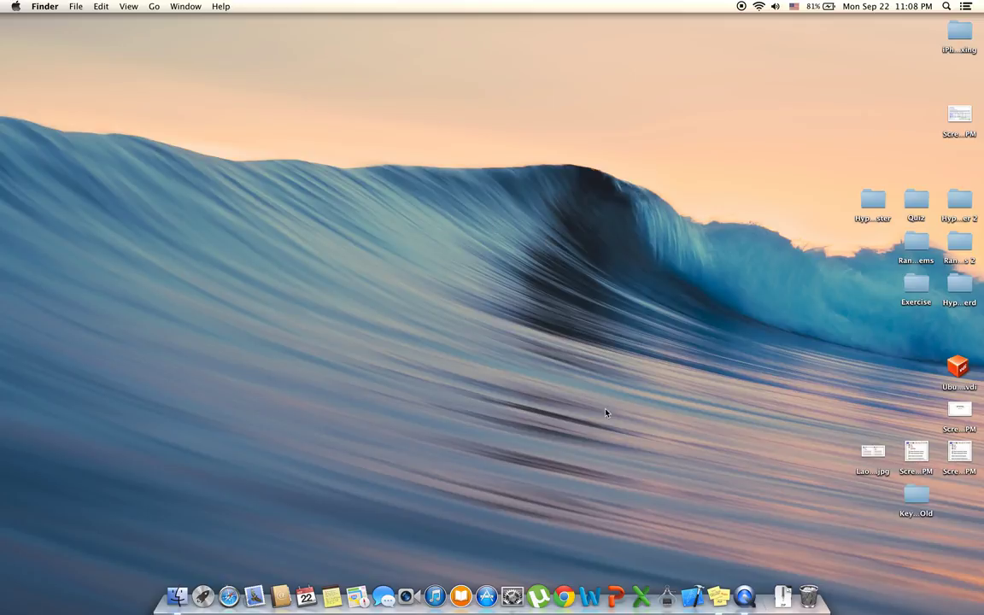
Move Lao Keyboard for Mac OS.zip from the Downloads stack onto an empty area of the desktop
click(782, 596)
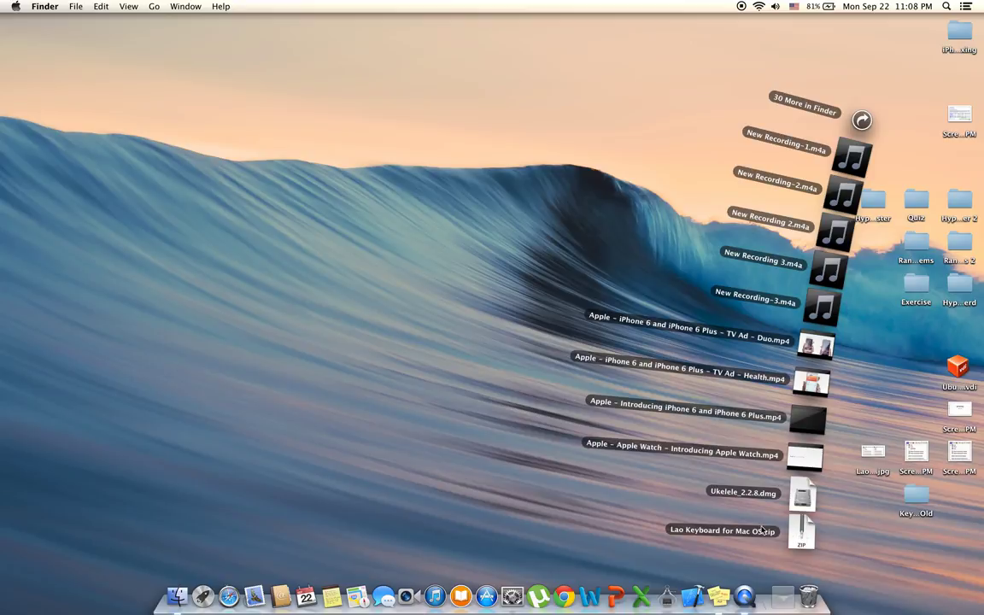
click(800, 534)
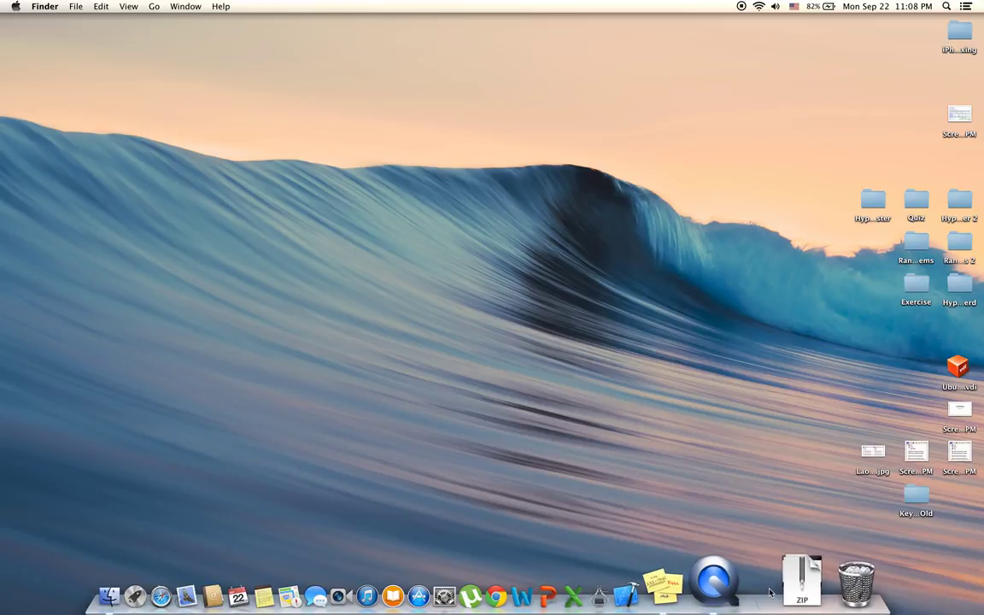
click(799, 585)
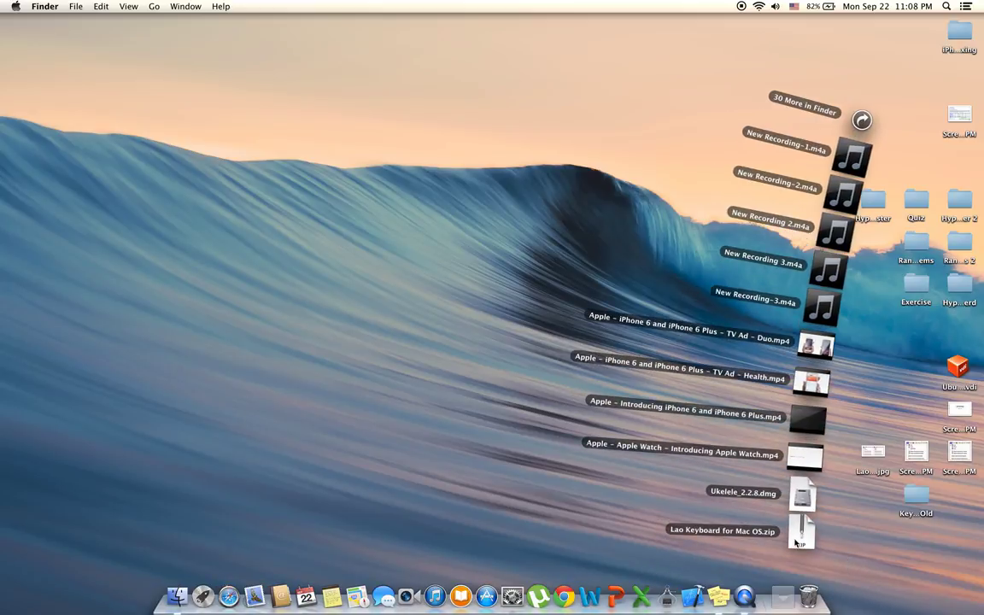
drag(796, 541, 188, 157)
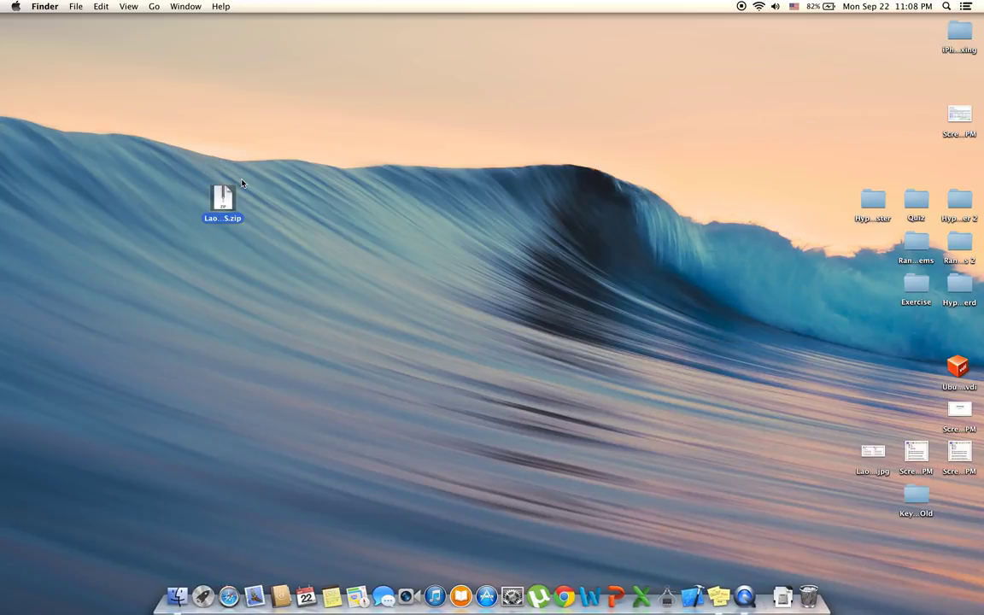
click(241, 183)
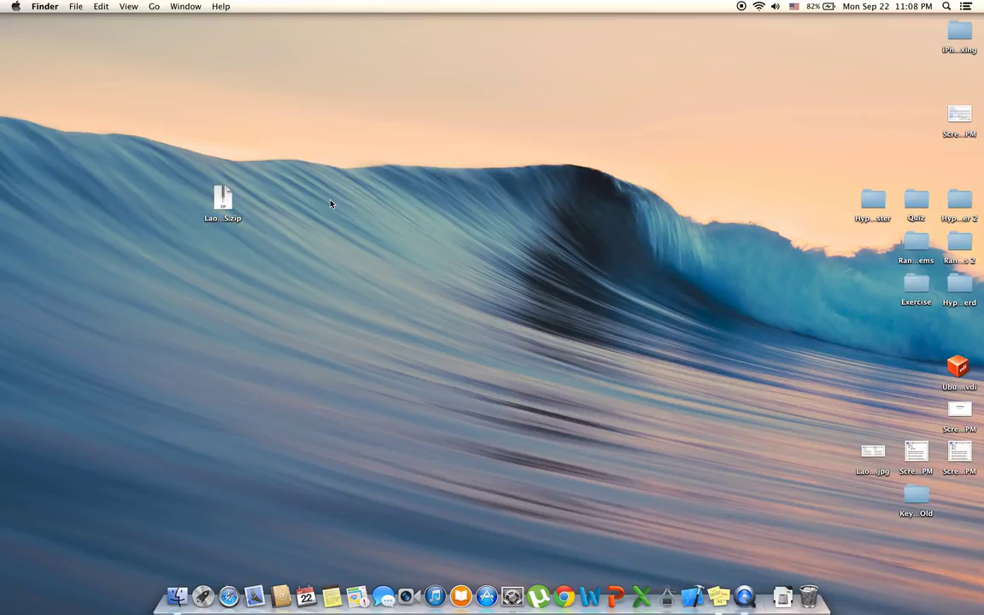
Extract the Lao Keyboard archive, place the extracted folder beside it, and open its Fonts subfolder
double_click(222, 193)
drag(229, 214, 336, 207)
double_click(350, 199)
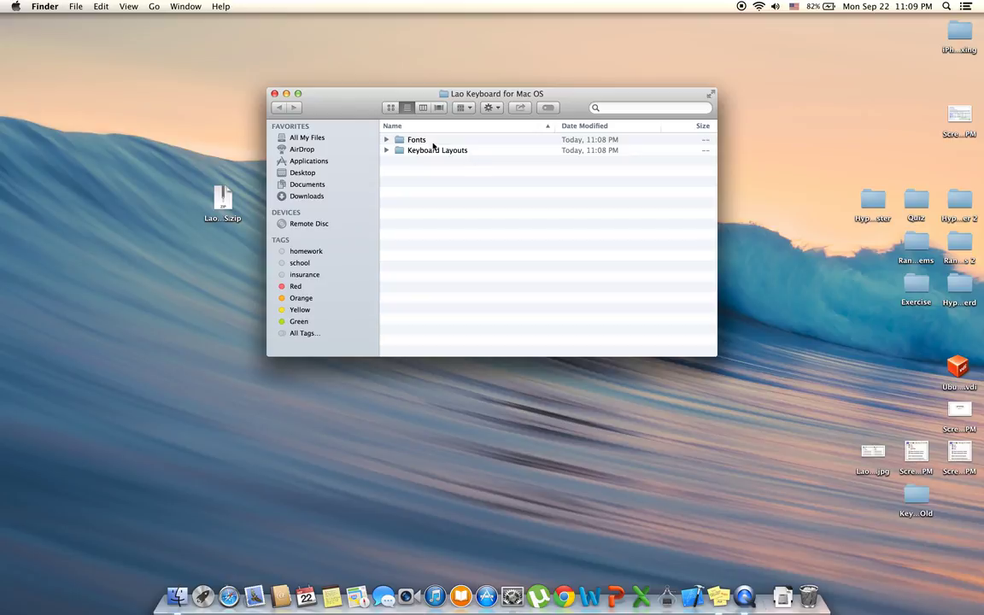
double_click(417, 140)
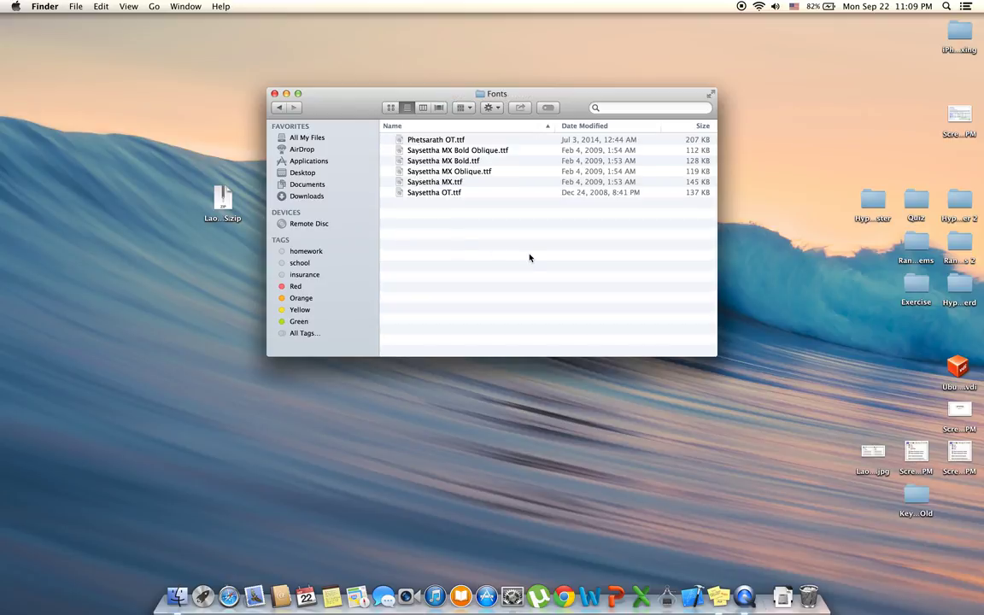
Open all six Phetsarath and Saysettha font files together in Font Book
drag(497, 227, 438, 144)
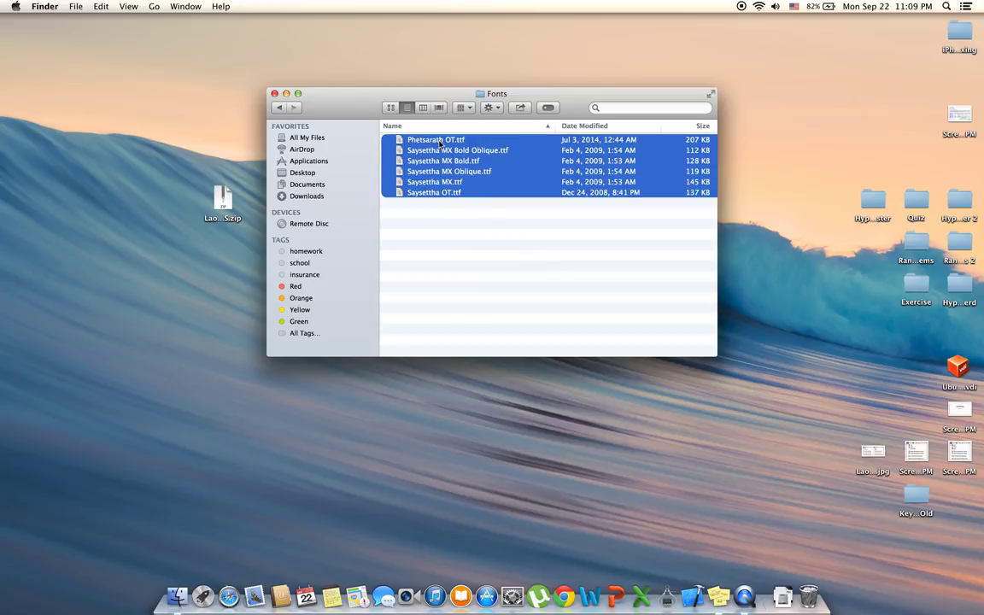
right_click(439, 142)
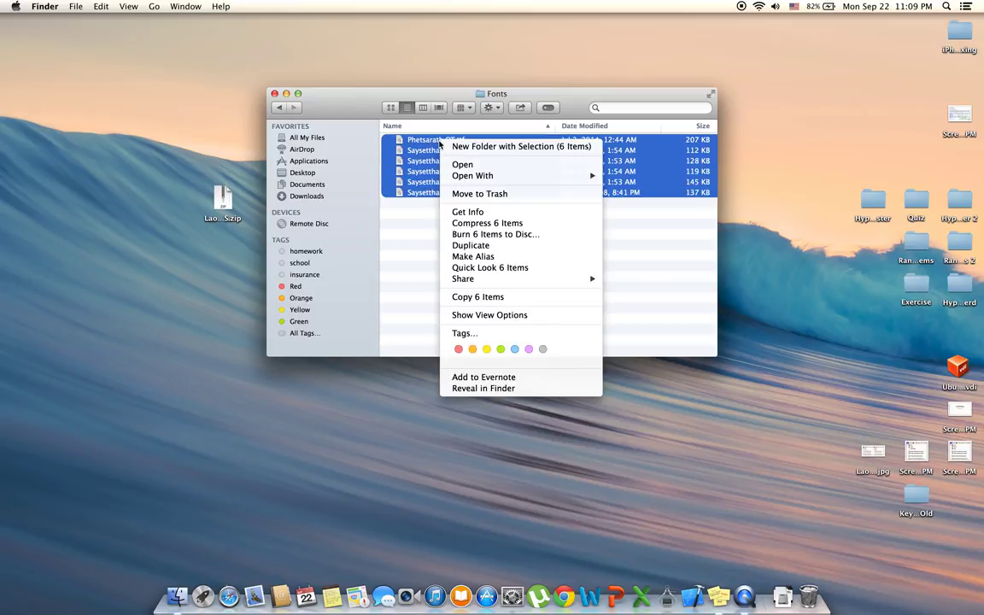
click(467, 164)
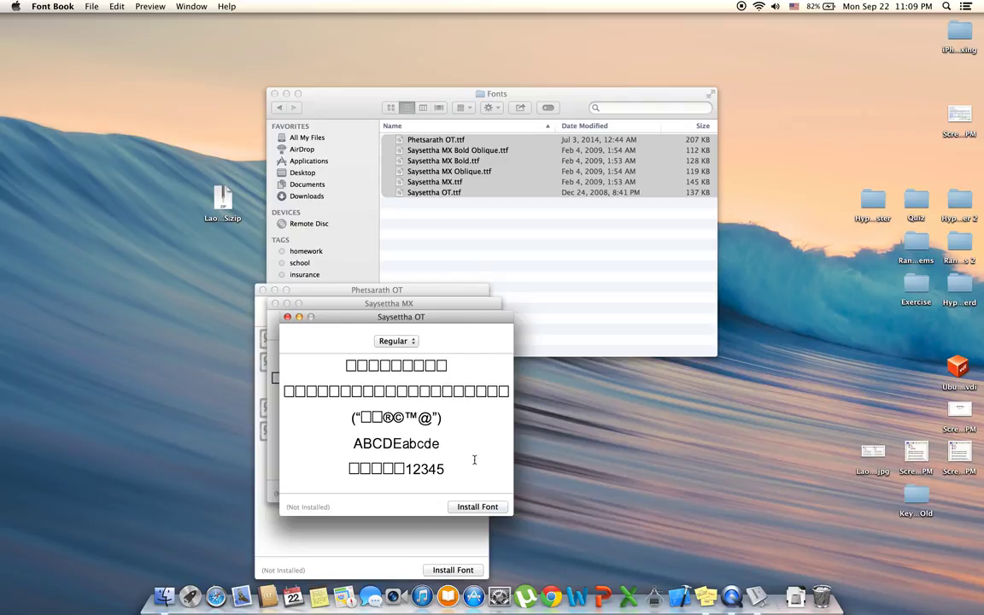
Install the Saysettha OT font, accepting Saysettha OT.ttf in the font validation
click(477, 506)
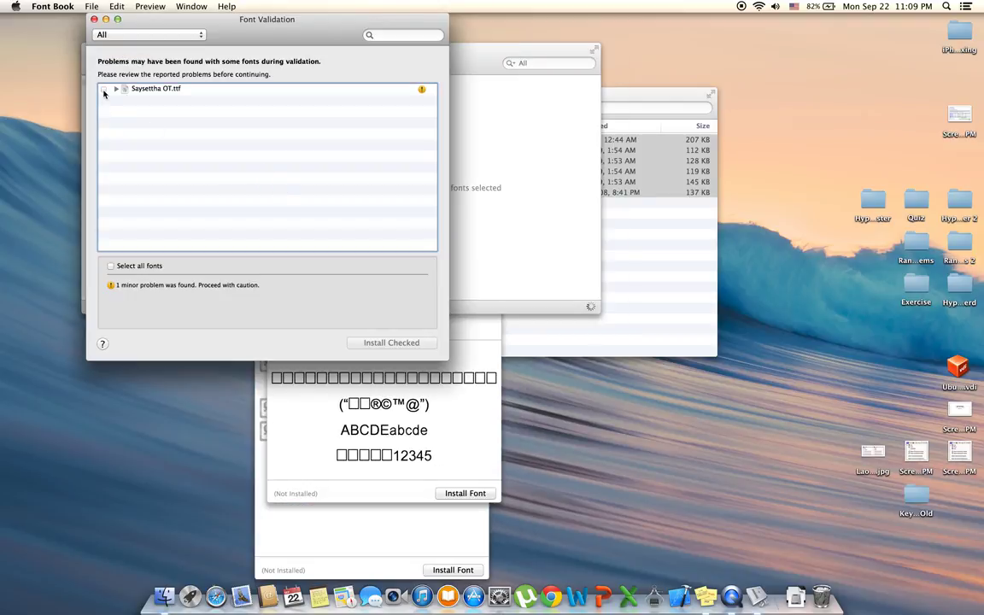
click(103, 91)
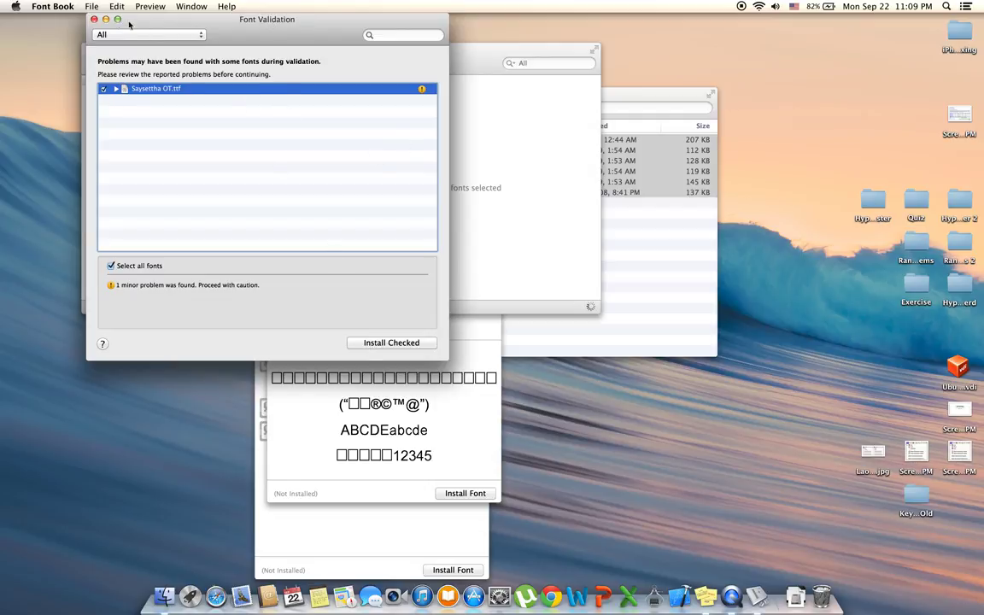
drag(130, 24, 213, 82)
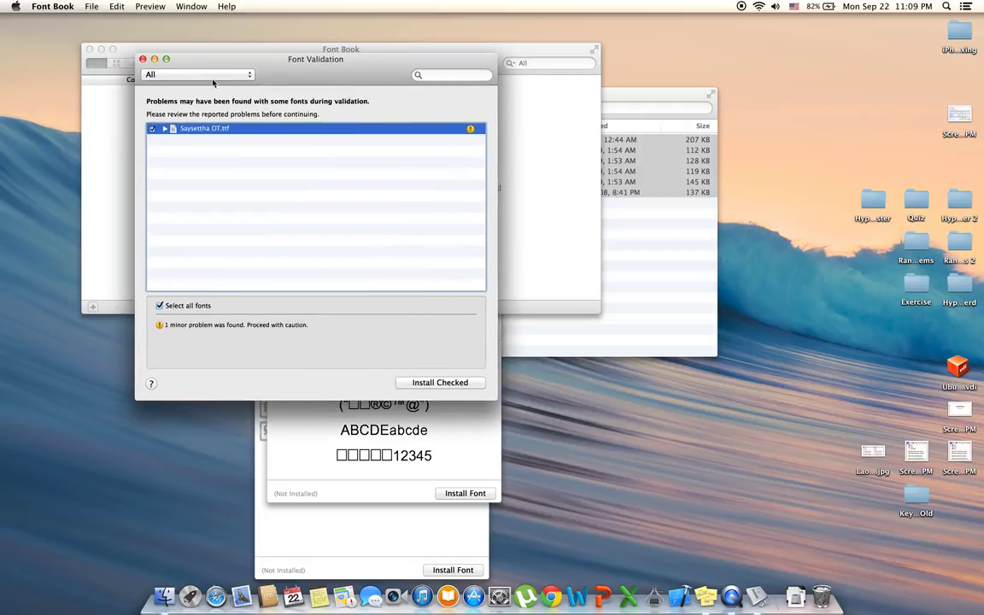
click(441, 382)
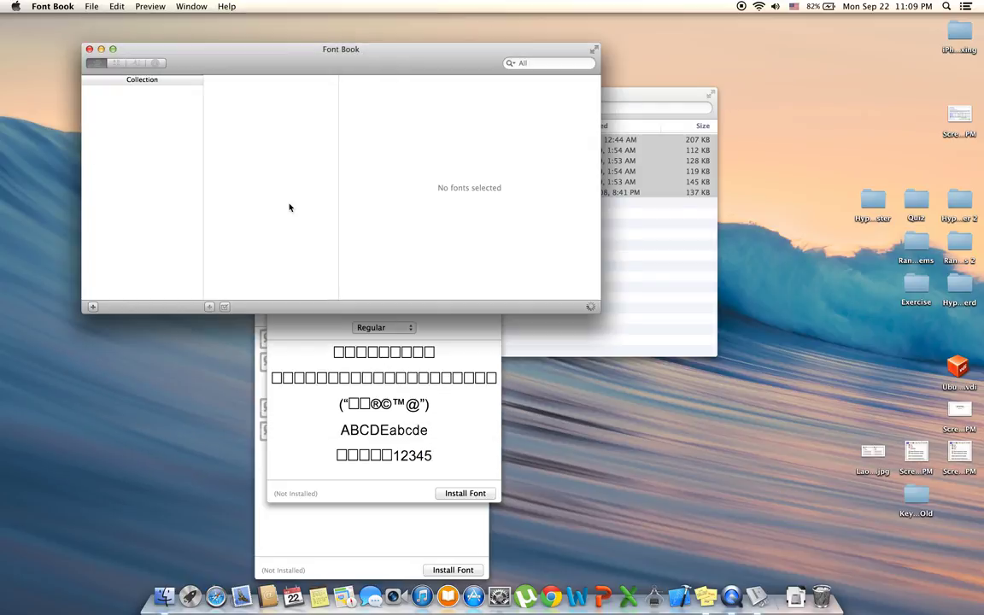
Install the Saysettha MX family, including the regular, Oblique, Bold and Bold Oblique files in the font validation
click(454, 493)
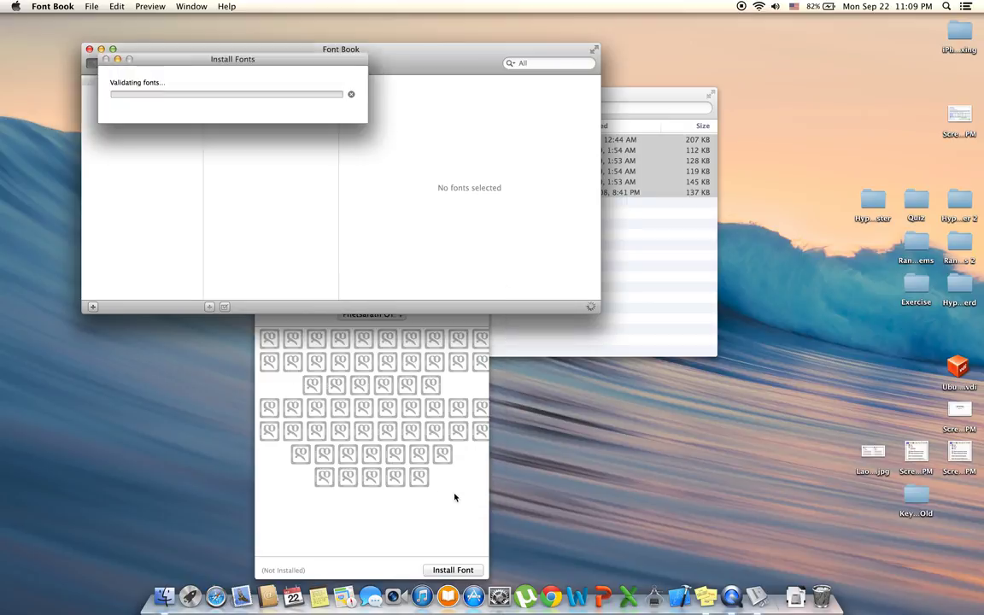
click(152, 128)
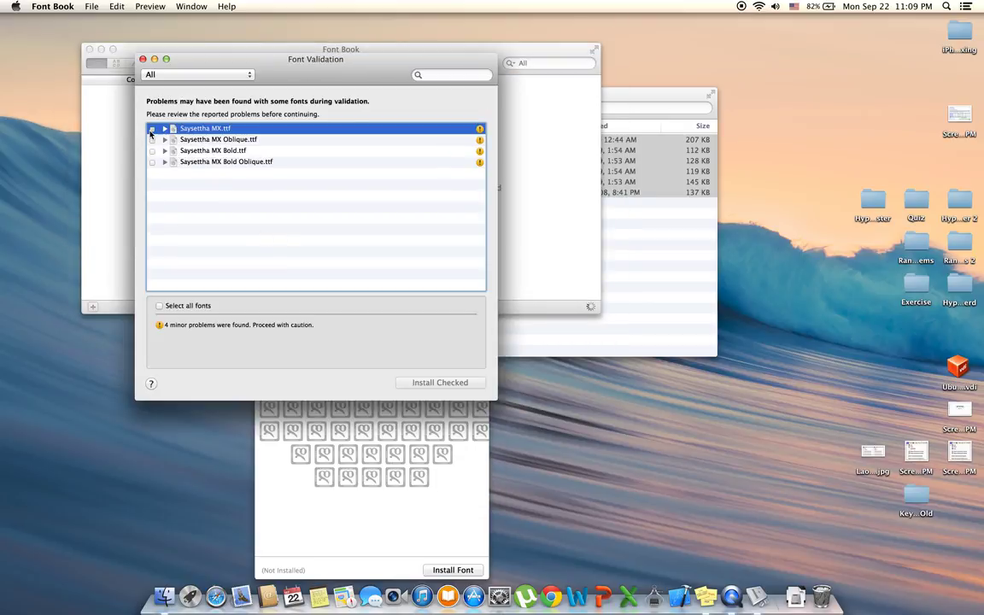
click(152, 139)
click(152, 150)
click(152, 161)
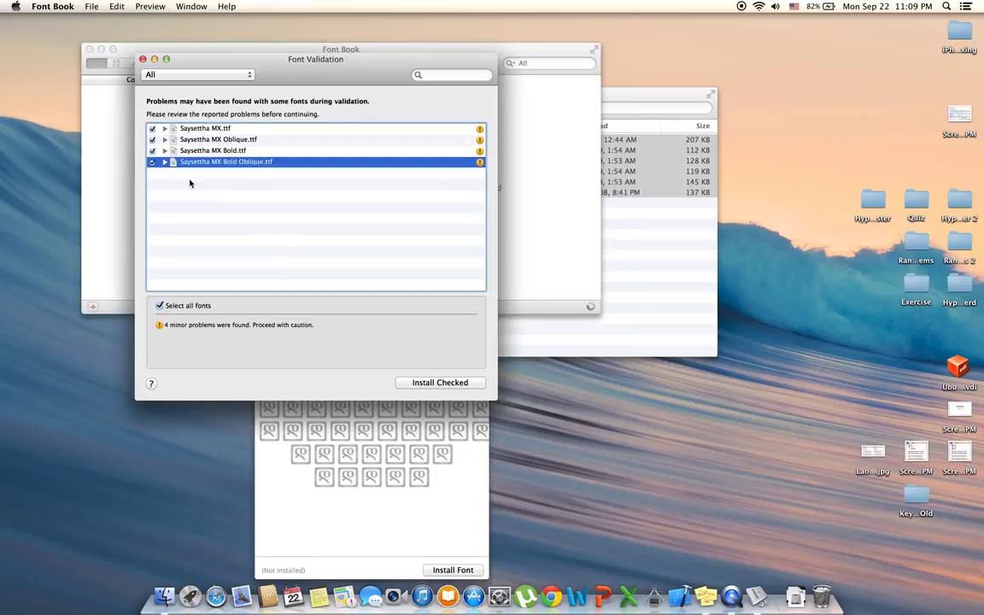
click(442, 381)
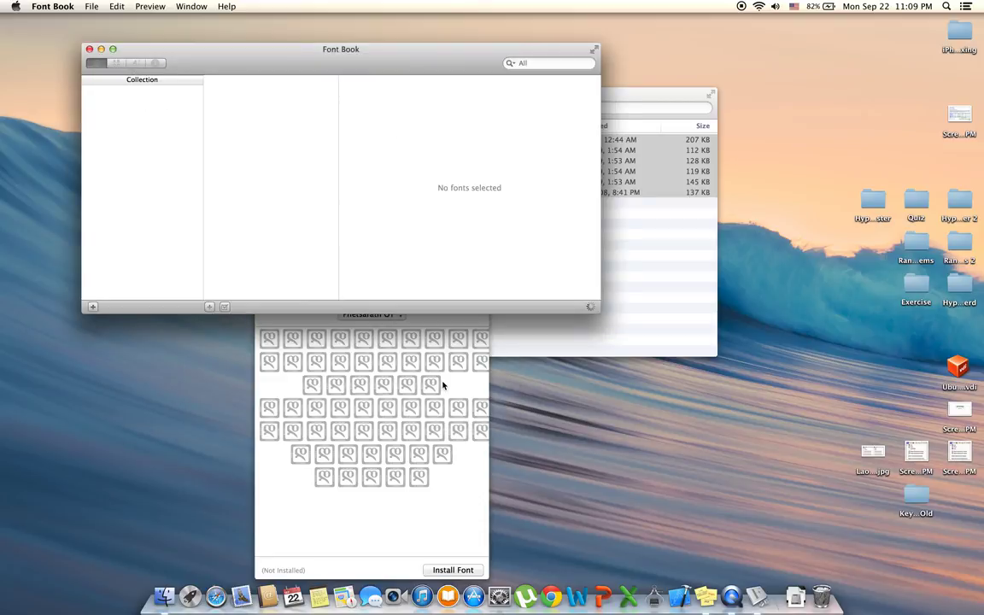
Install the Phetsarath OT font despite the validation notice and close Font Book
click(396, 515)
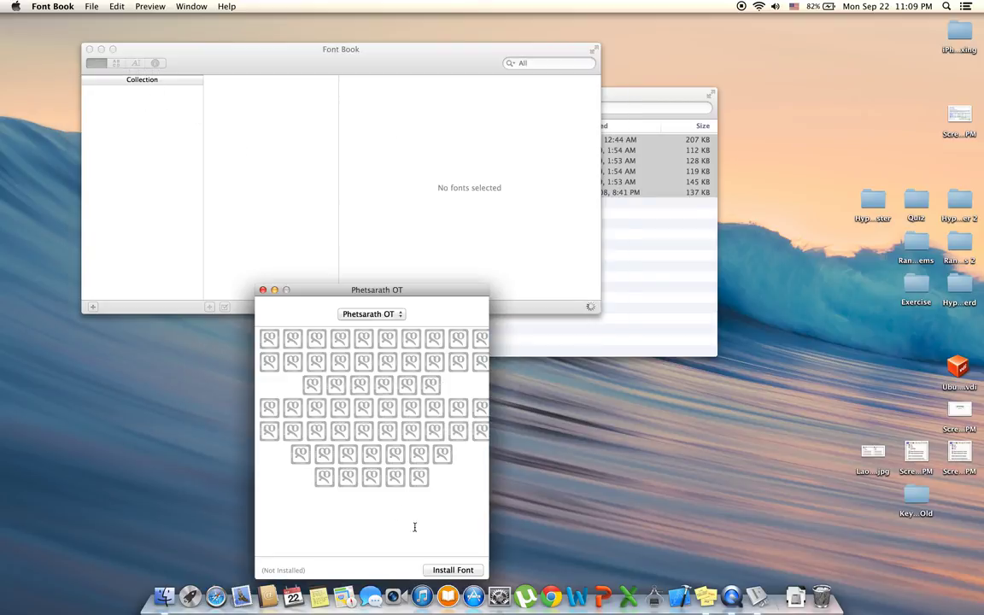
click(451, 570)
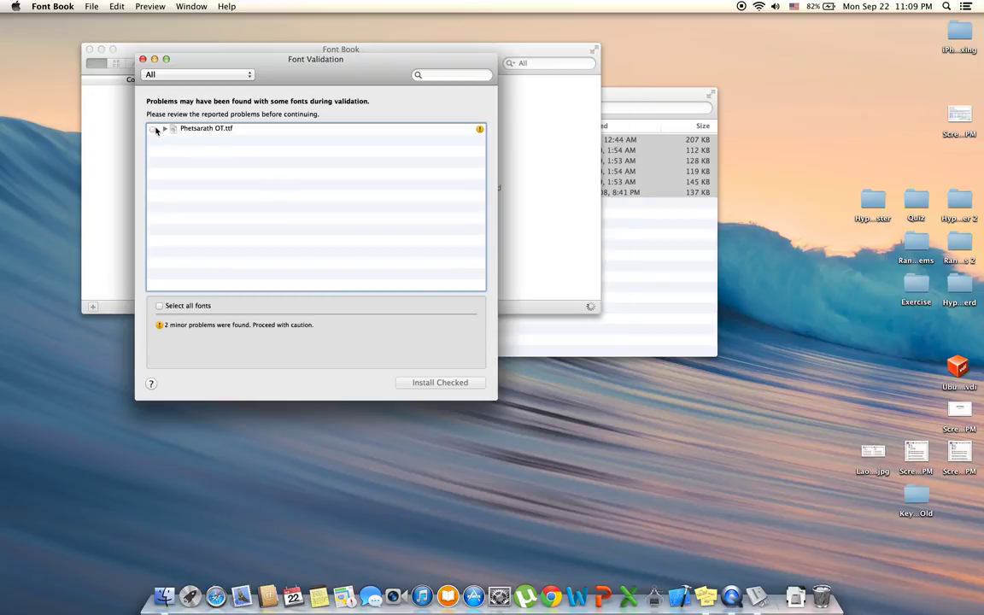
click(152, 129)
click(439, 383)
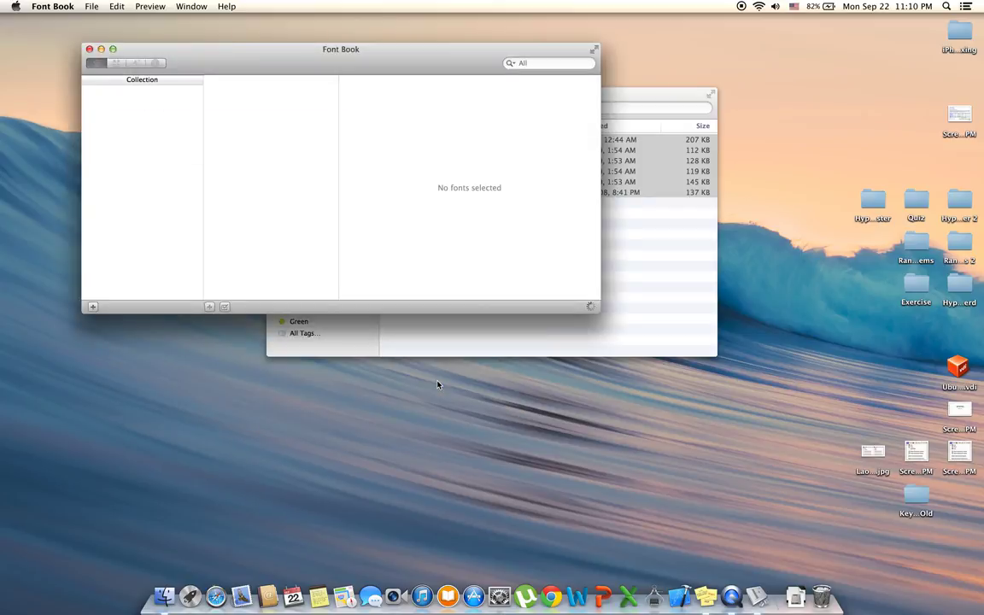
click(89, 49)
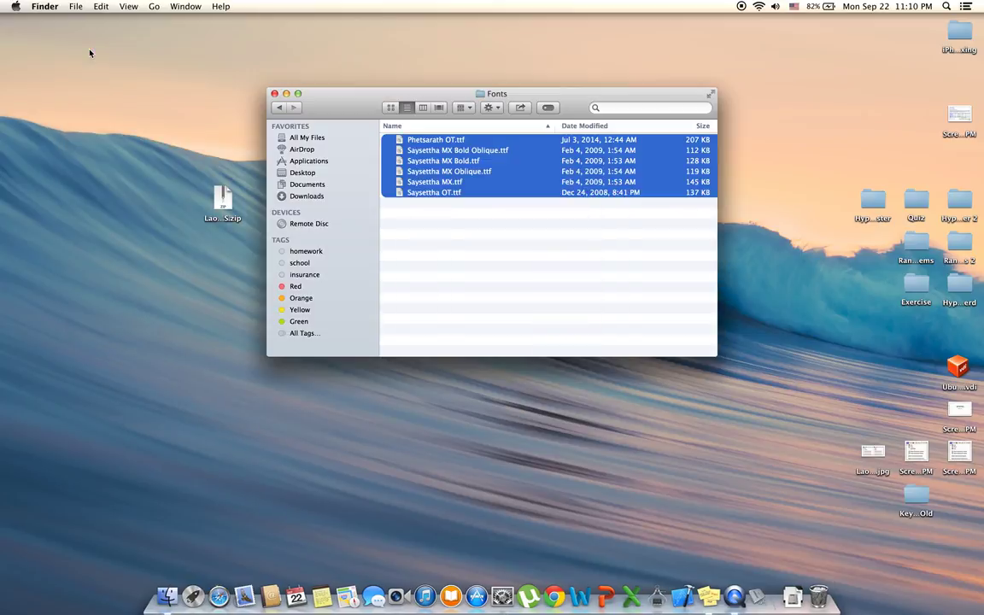
Return to the Lao Keyboard for Mac OS folder, open Keyboard Layouts, and move its window clear of the extracted folder
click(451, 261)
click(279, 107)
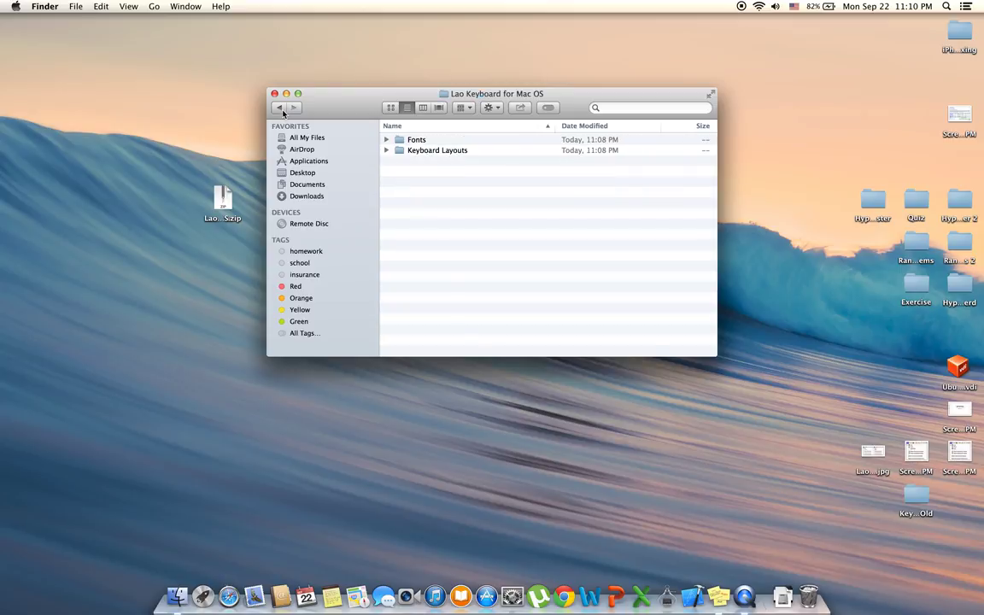
double_click(424, 152)
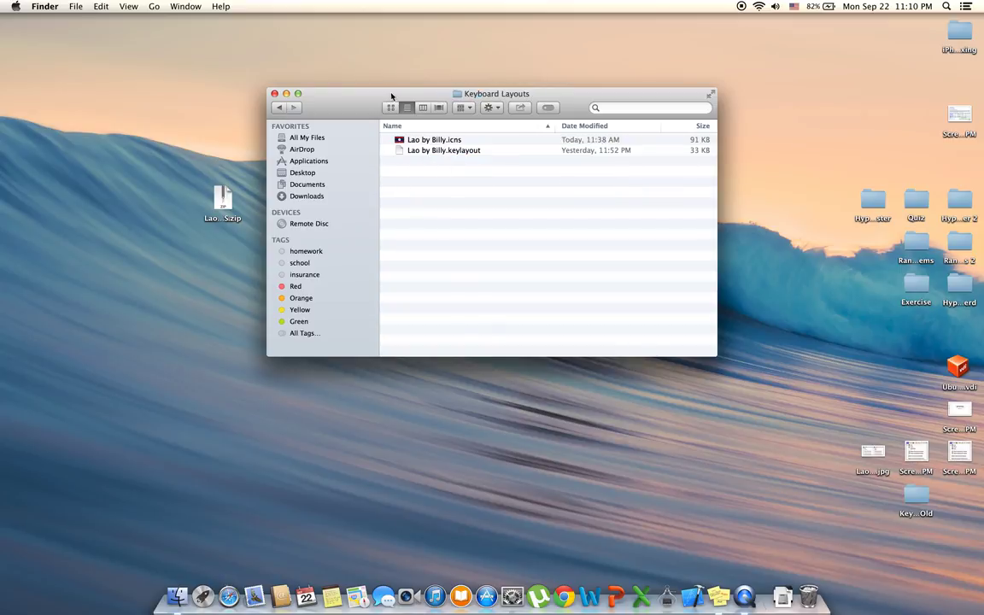
drag(391, 95, 528, 205)
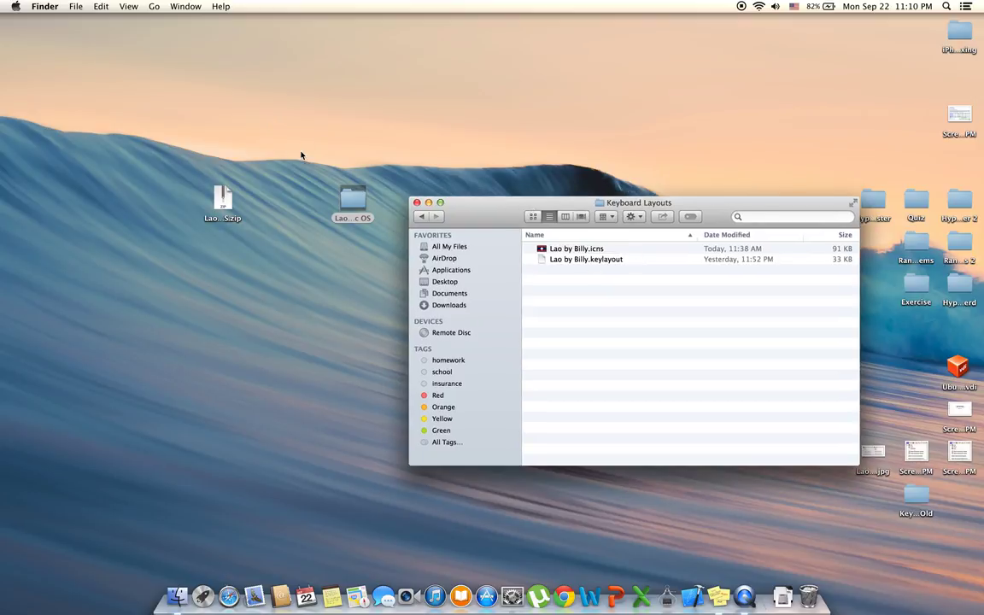
Add a second Finder tab and go to the folder /Library/Keyboard Layouts in it
click(353, 201)
click(154, 7)
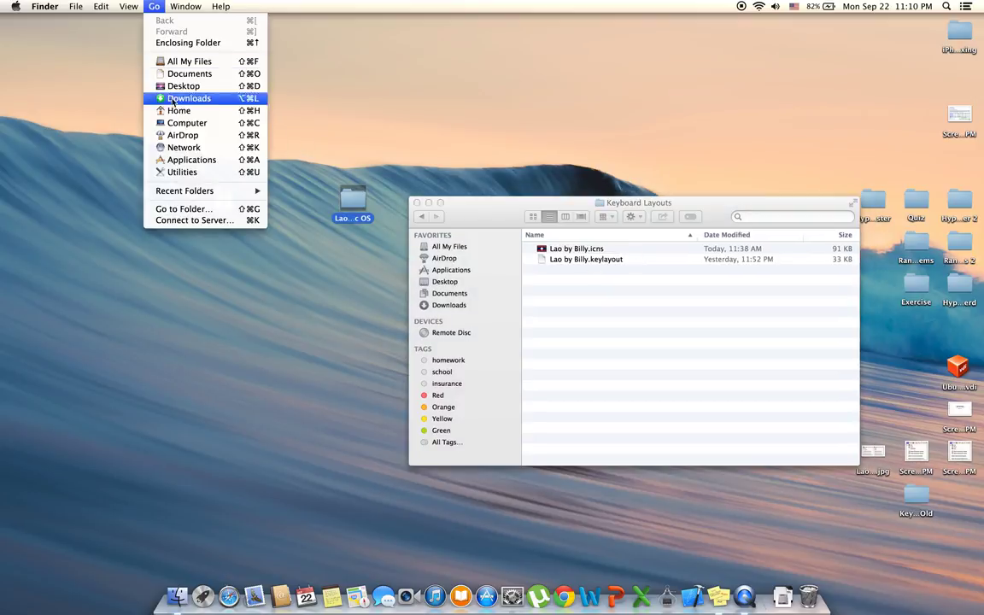
mouse_move(75, 6)
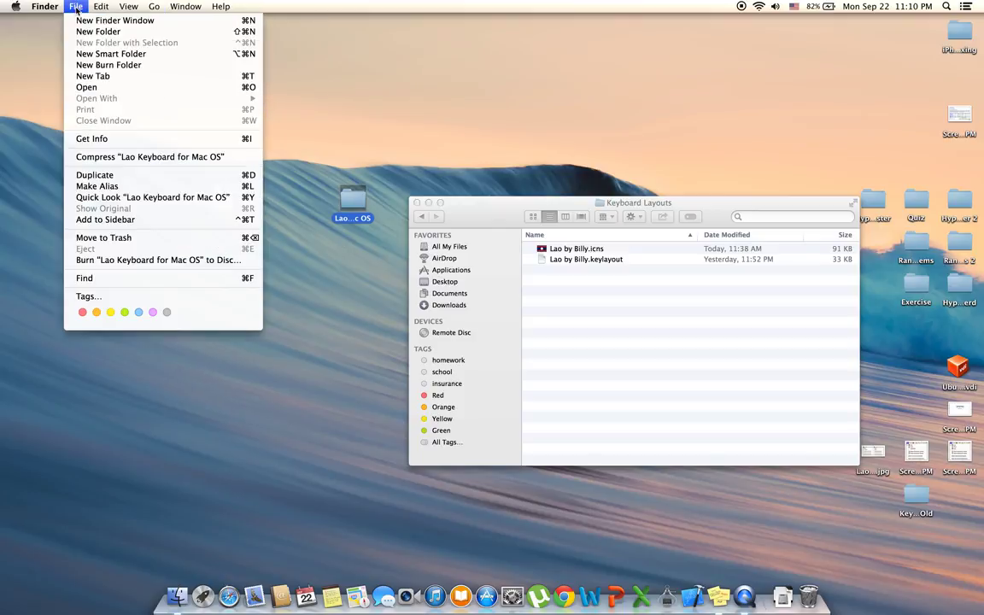
click(106, 79)
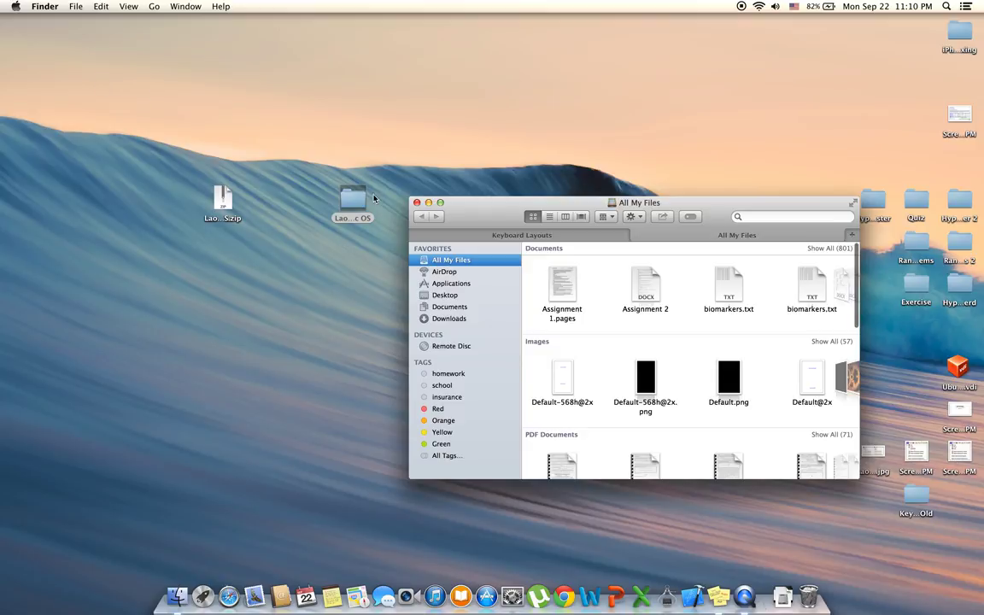
click(154, 8)
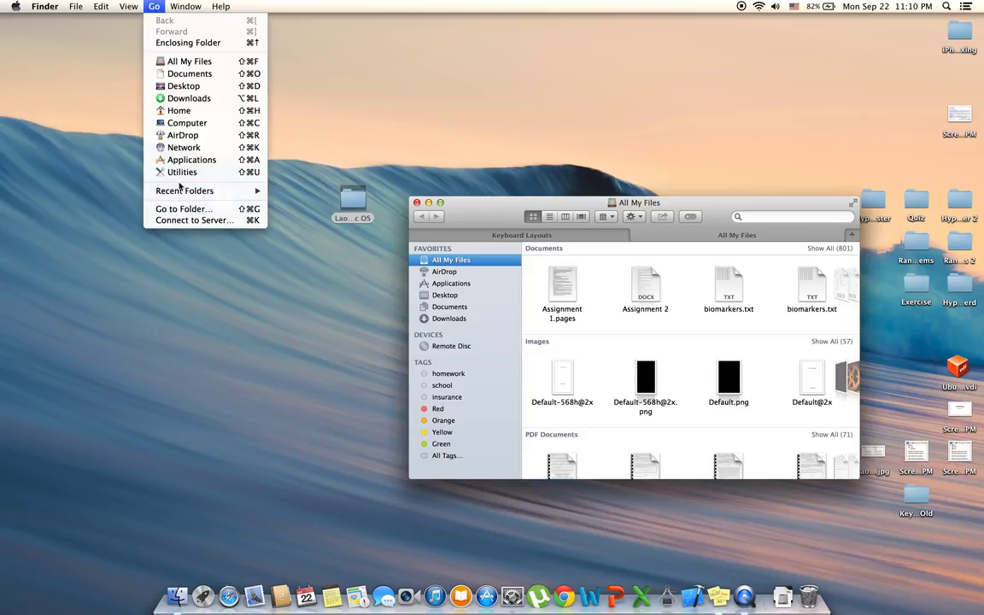
click(182, 210)
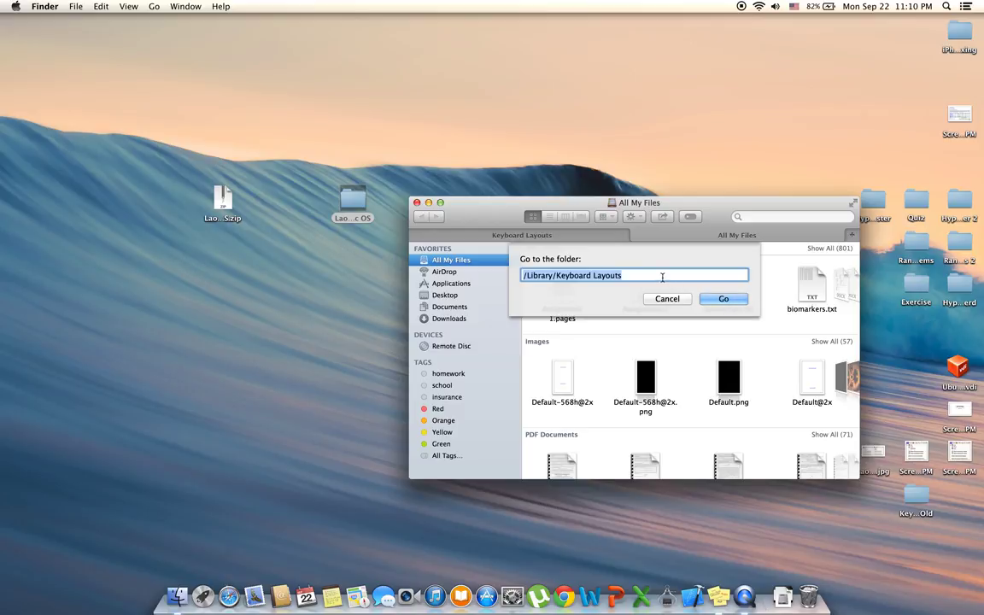
click(720, 299)
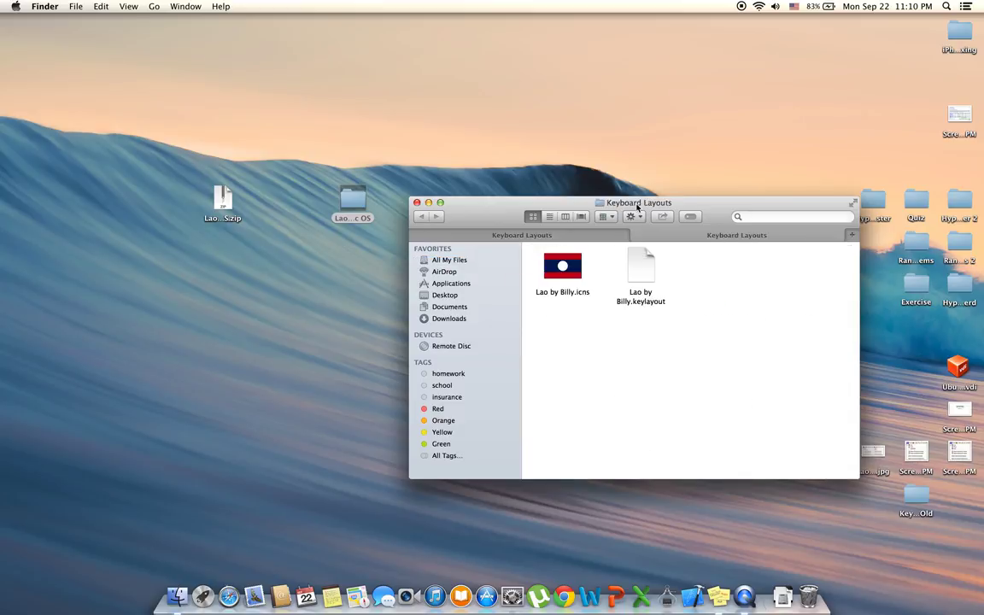
Select both Lao by Billy files in /Library/Keyboard Layouts and compare that folder with the extracted Keyboard Layouts folder
drag(637, 205, 524, 162)
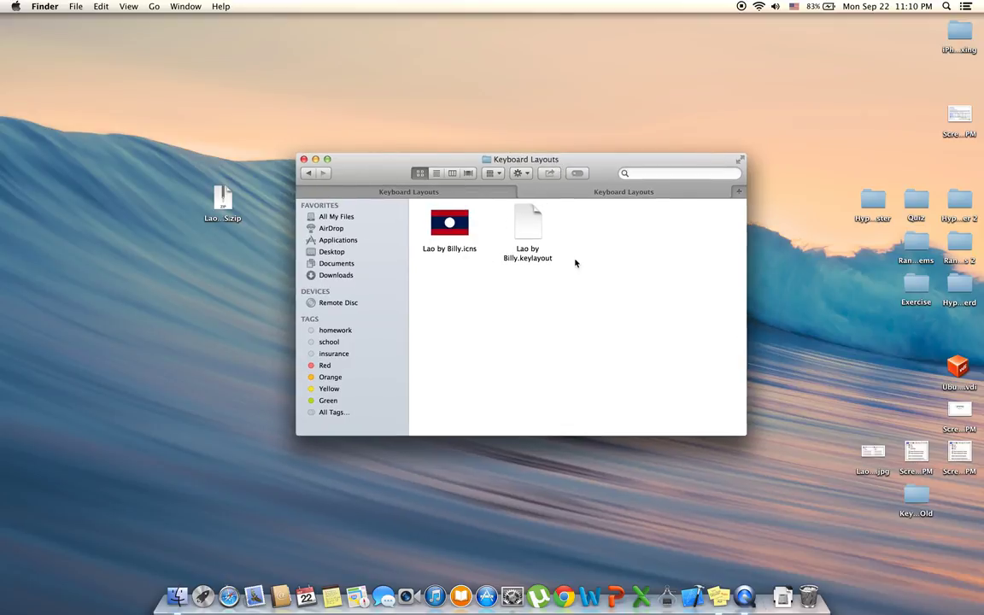
drag(578, 271, 394, 199)
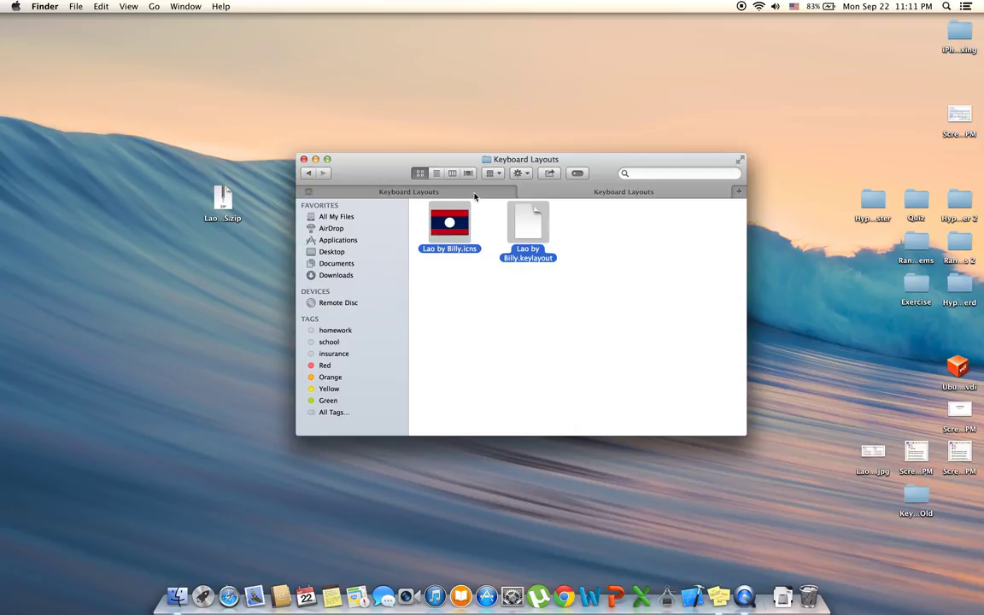
key(super+2)
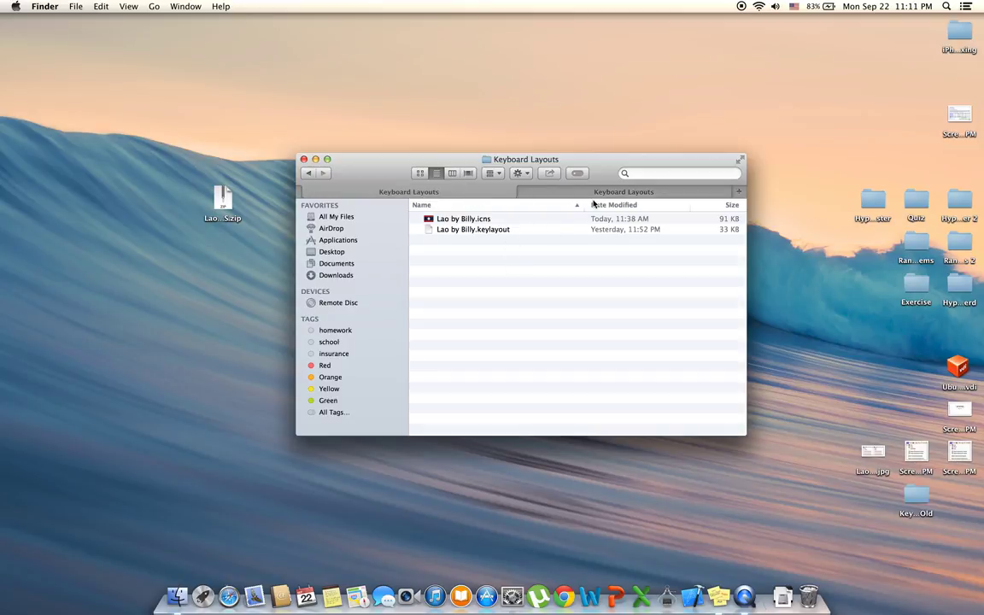
key(super+1)
key(super+2)
key(super+1)
key(super+2)
key(super+1)
key(super+2)
key(super+1)
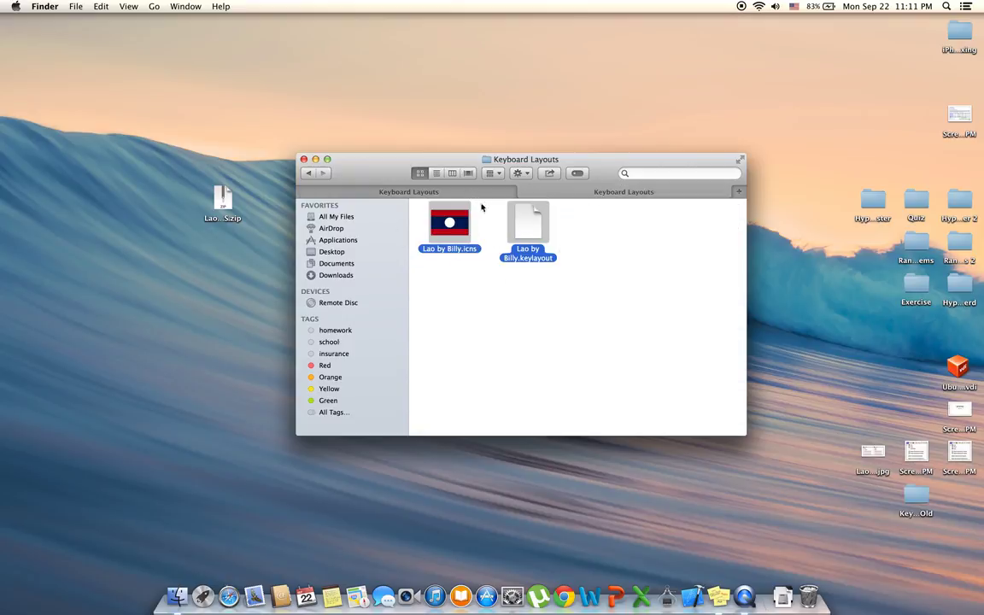
Copy both Lao by Billy files from the extracted Keyboard Layouts folder
key(super+2)
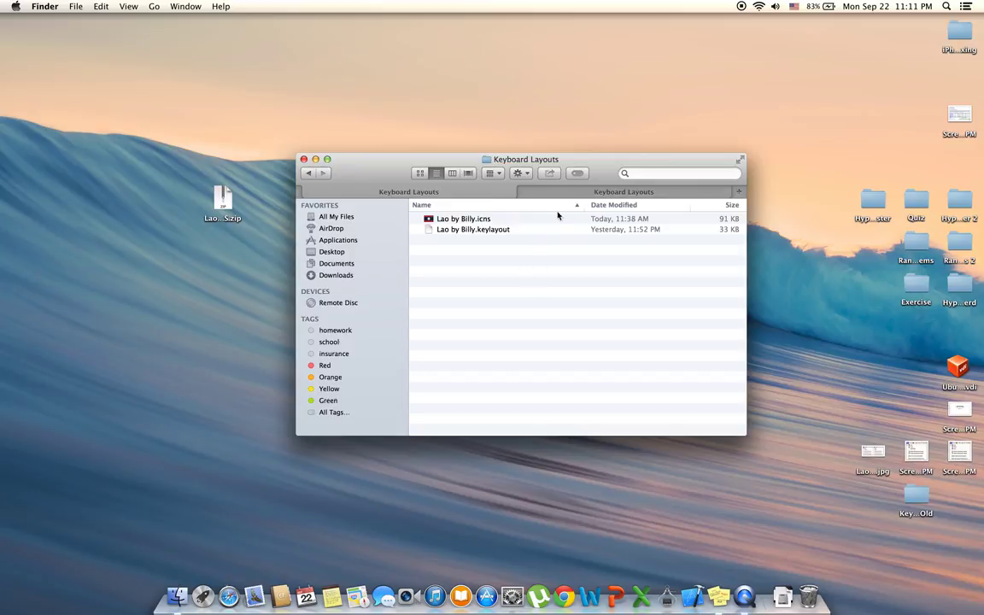
scroll(512, 271, right, 2)
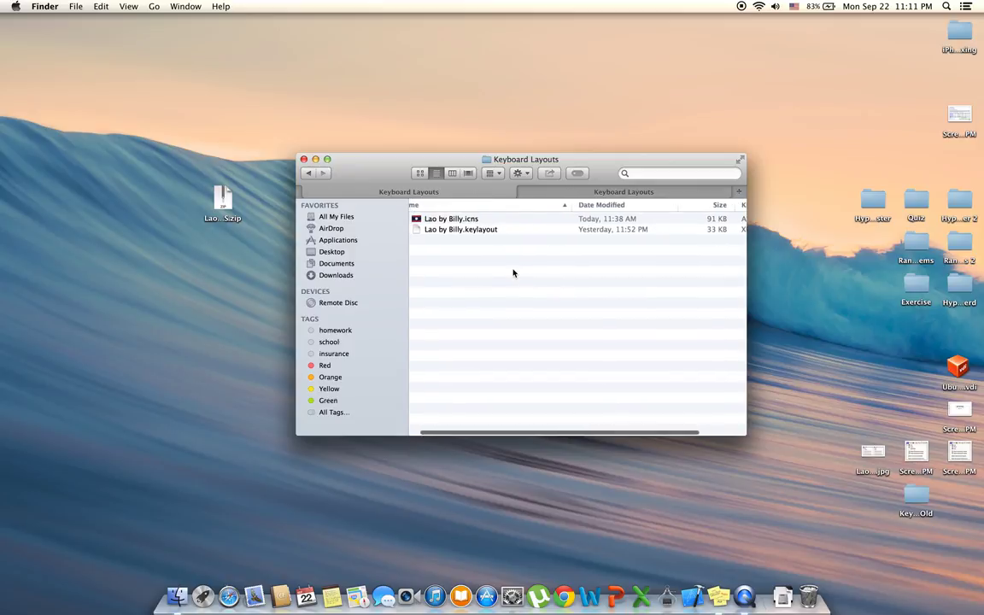
key(super+a)
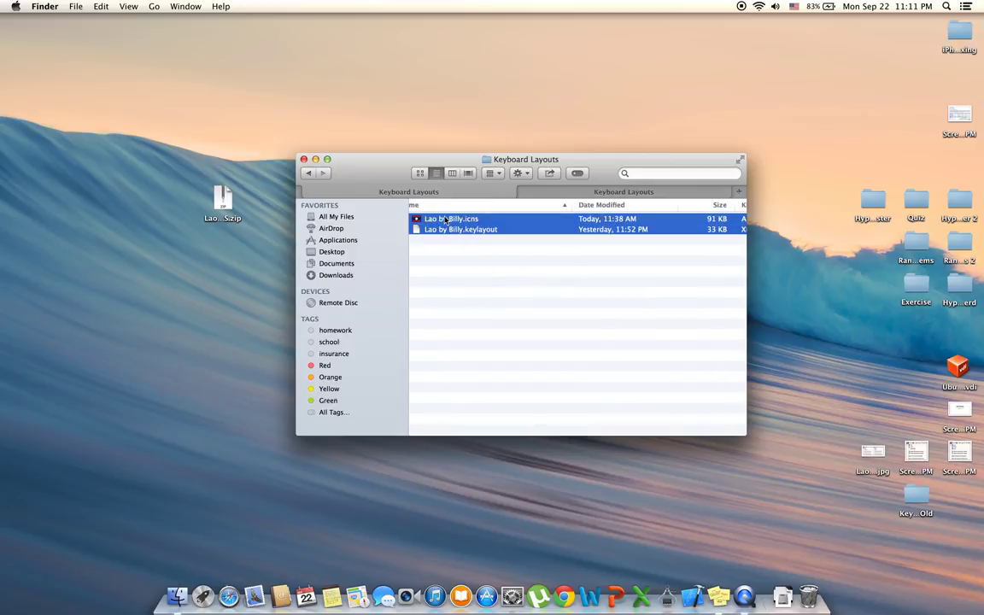
right_click(445, 219)
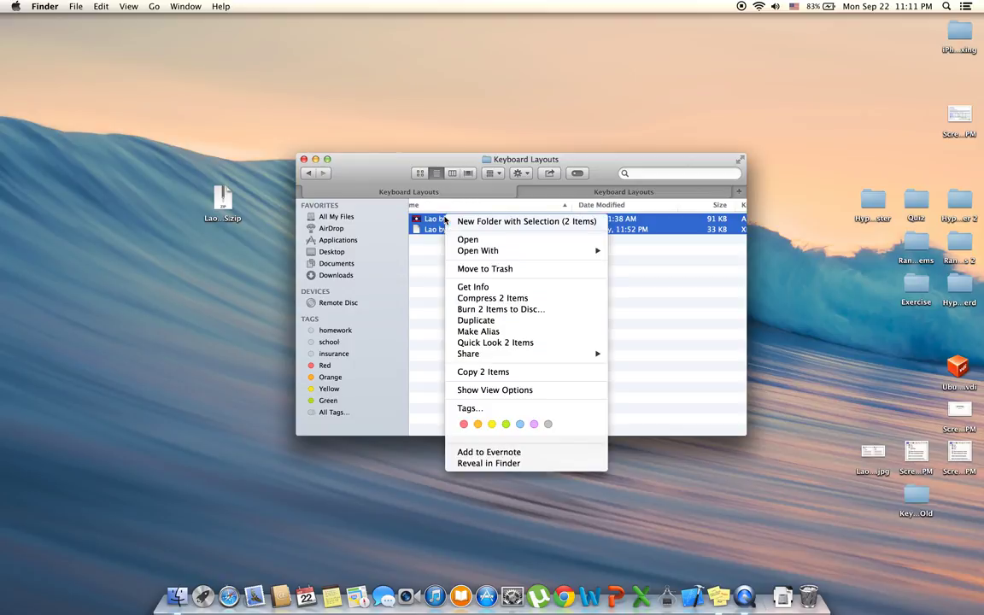
click(504, 374)
Paste the two files into /Library/Keyboard Layouts, replace both existing copies, and authorize the change with the account password
key(super+1)
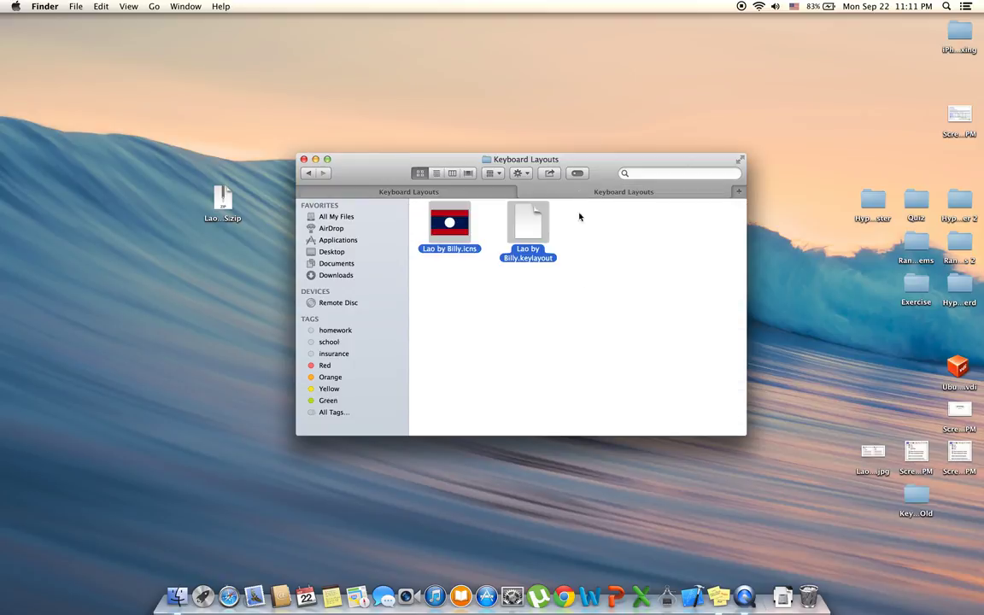
right_click(589, 326)
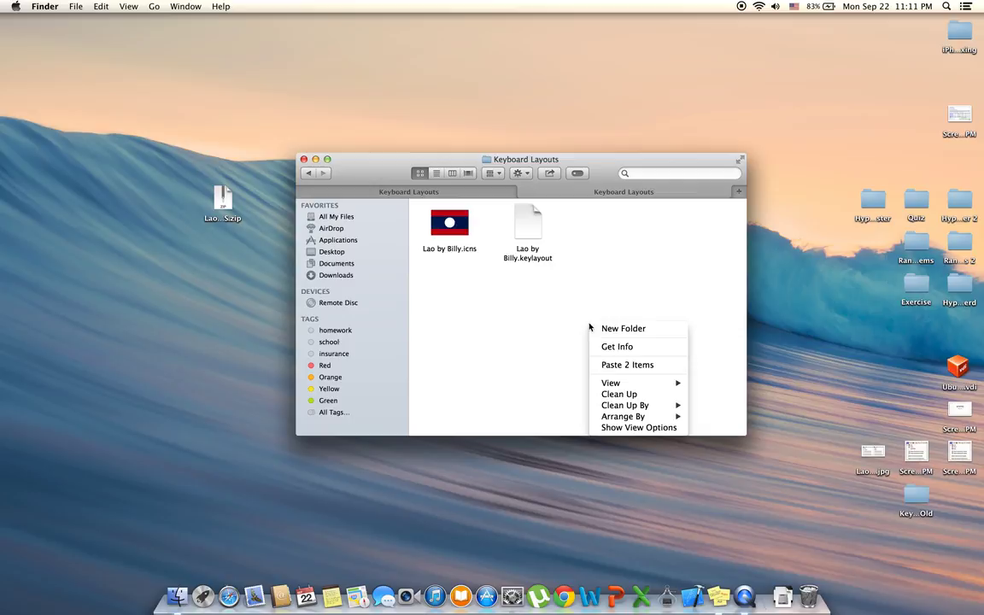
click(607, 365)
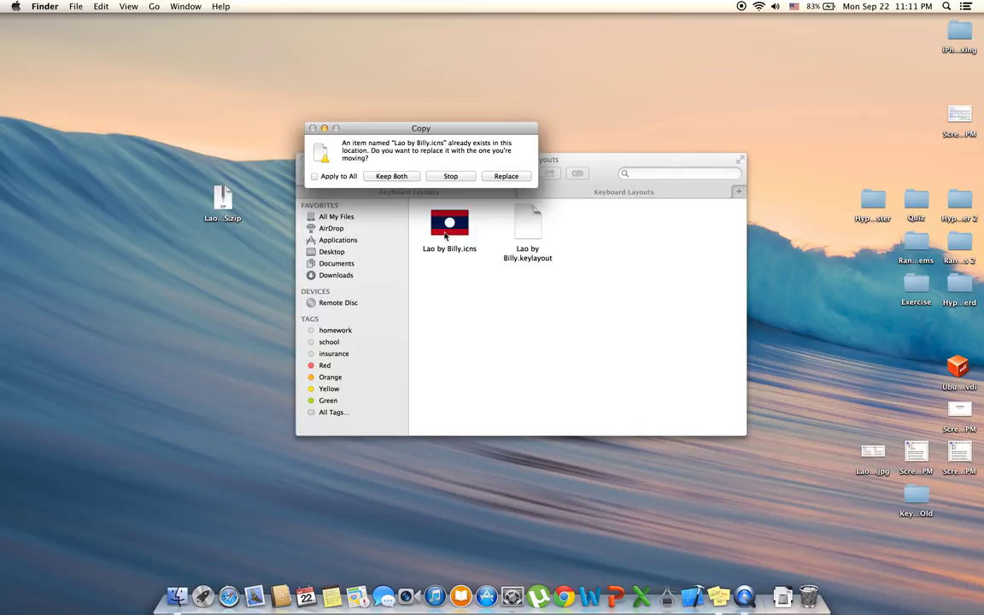
click(504, 177)
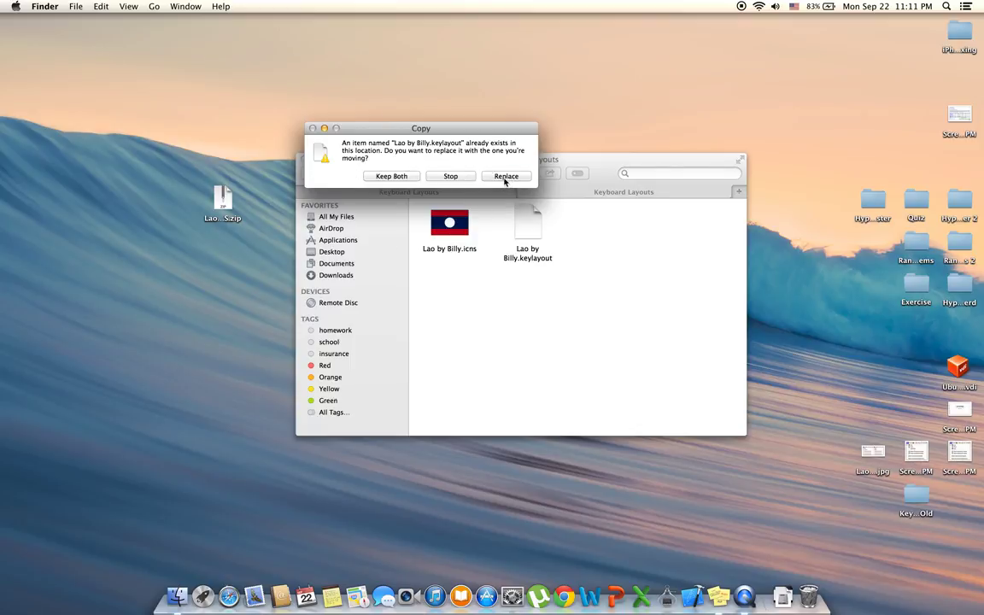
click(506, 177)
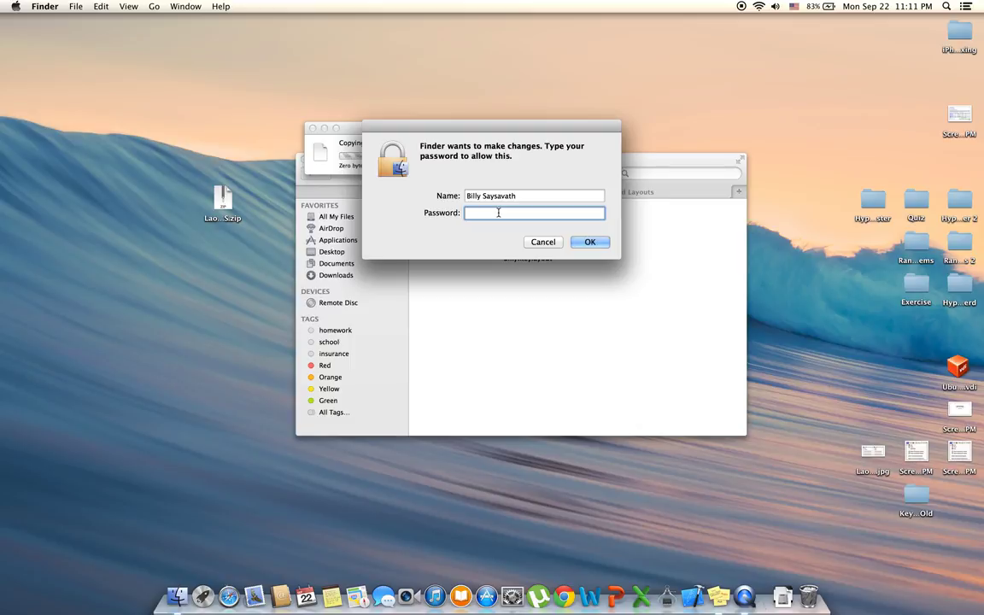
text(•••••••••••••)
key(Return)
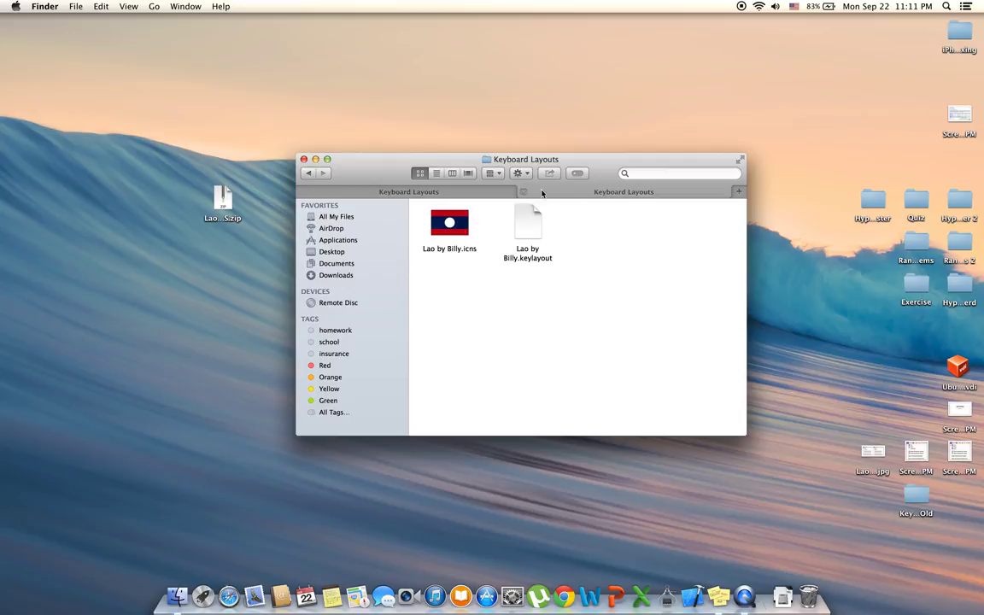
click(15, 6)
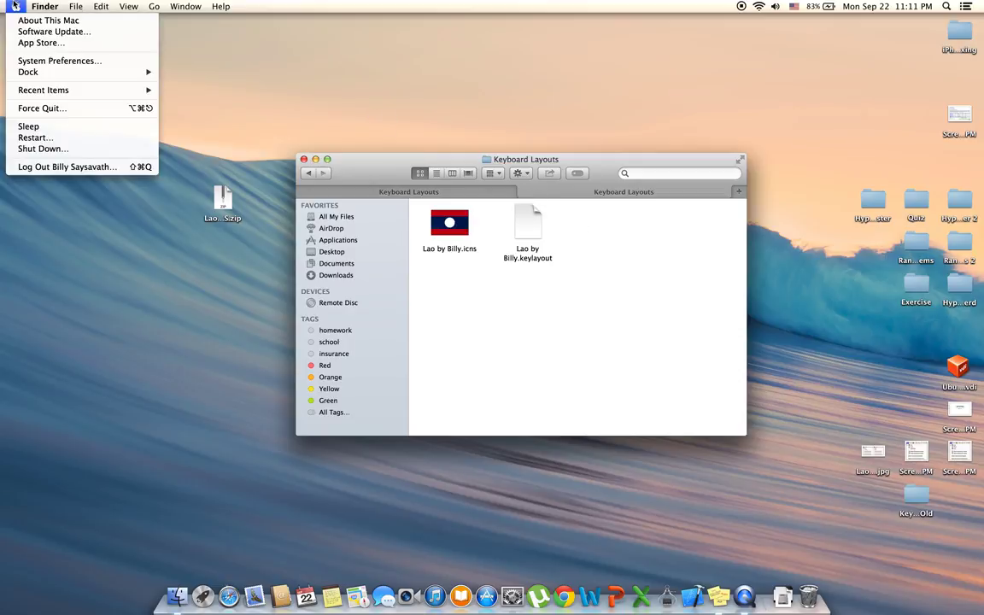
click(49, 139)
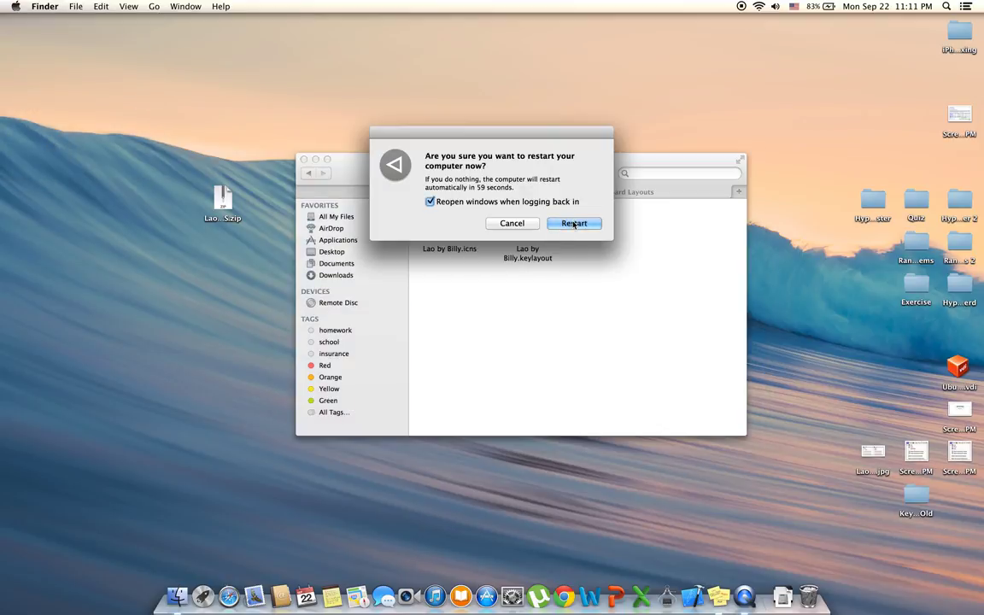
click(527, 222)
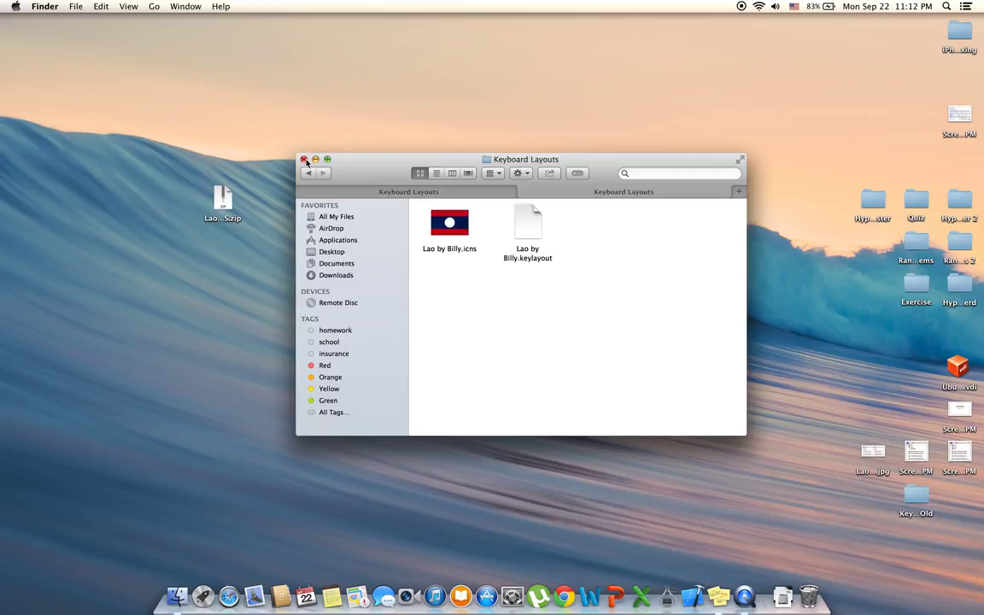
Close both Keyboard Layouts folders and open the Keyboard settings in System Preferences
click(523, 193)
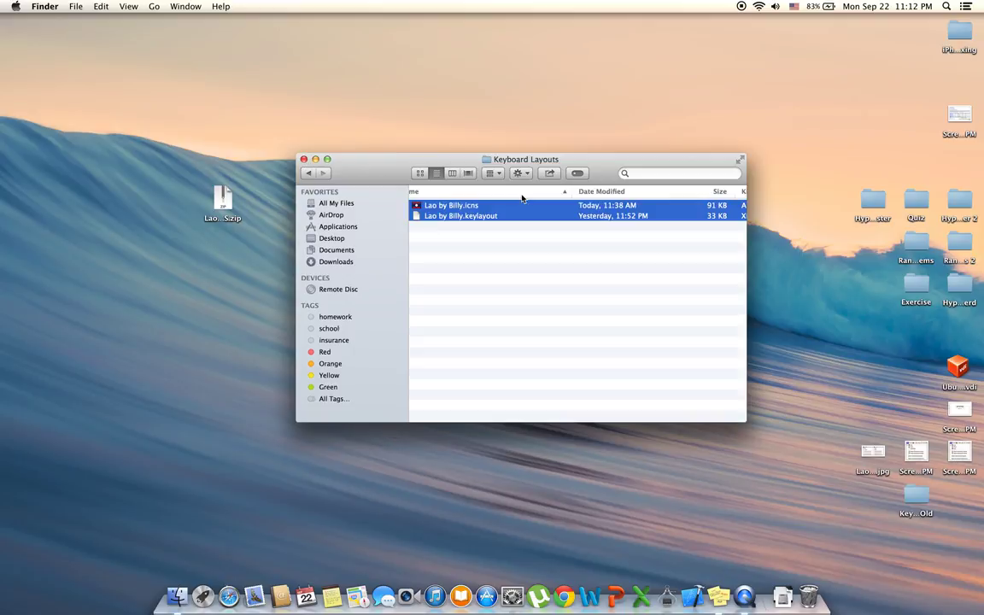
click(304, 159)
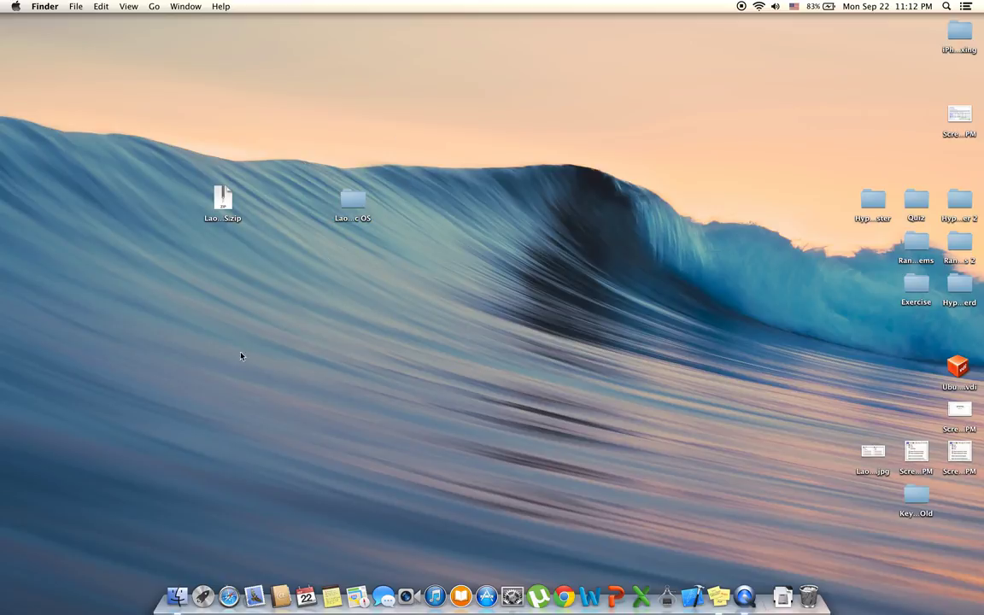
click(15, 6)
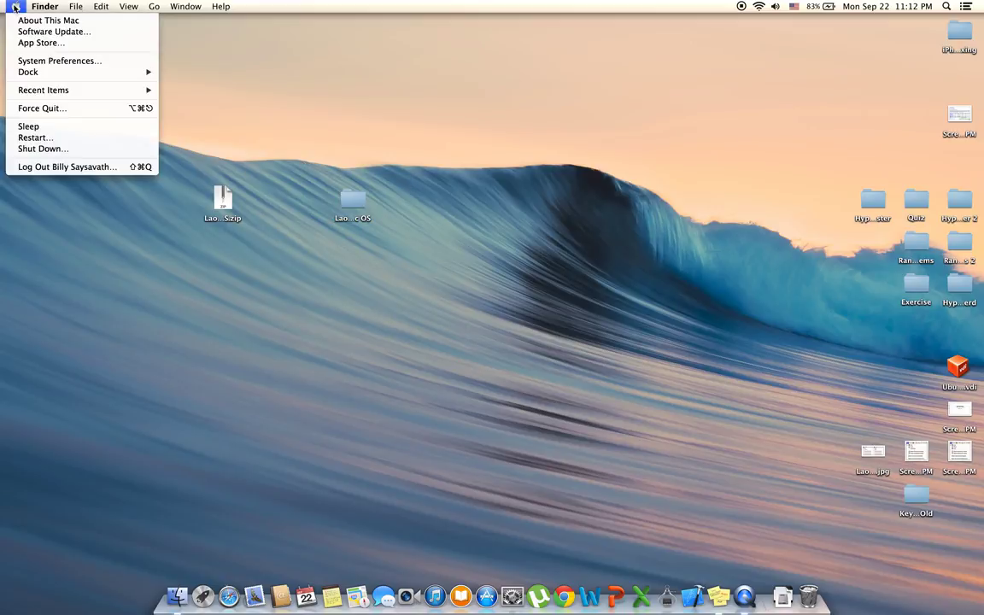
click(41, 63)
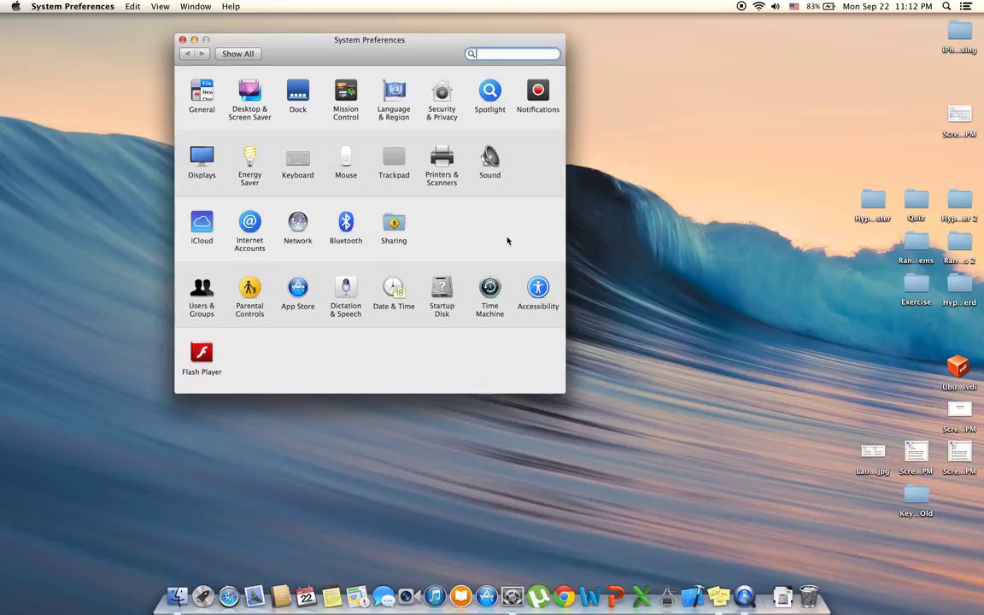
click(305, 160)
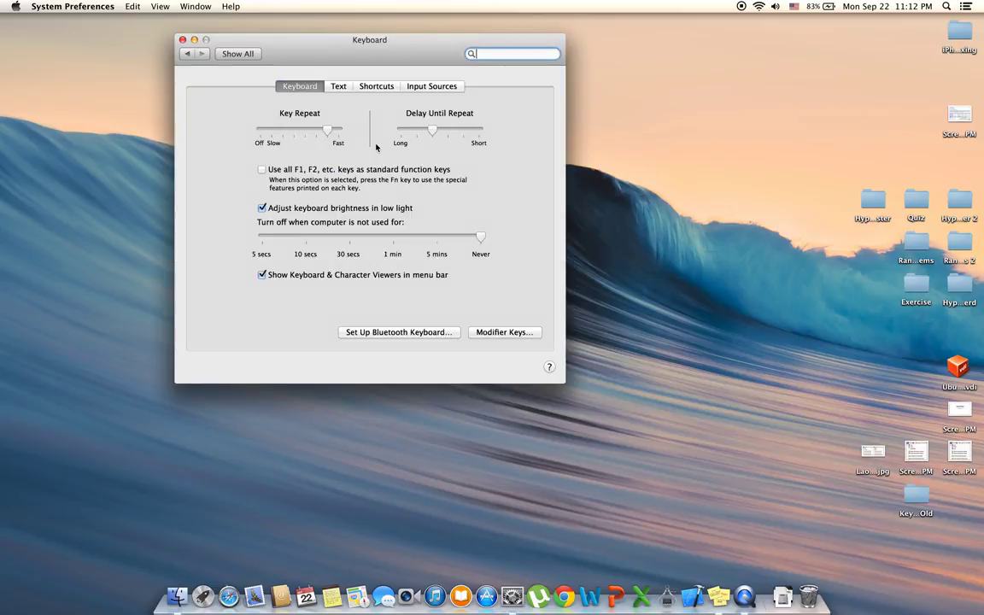
Reopen the Keyboard settings from the System Preferences overview and remove Lao from the input sources
click(15, 8)
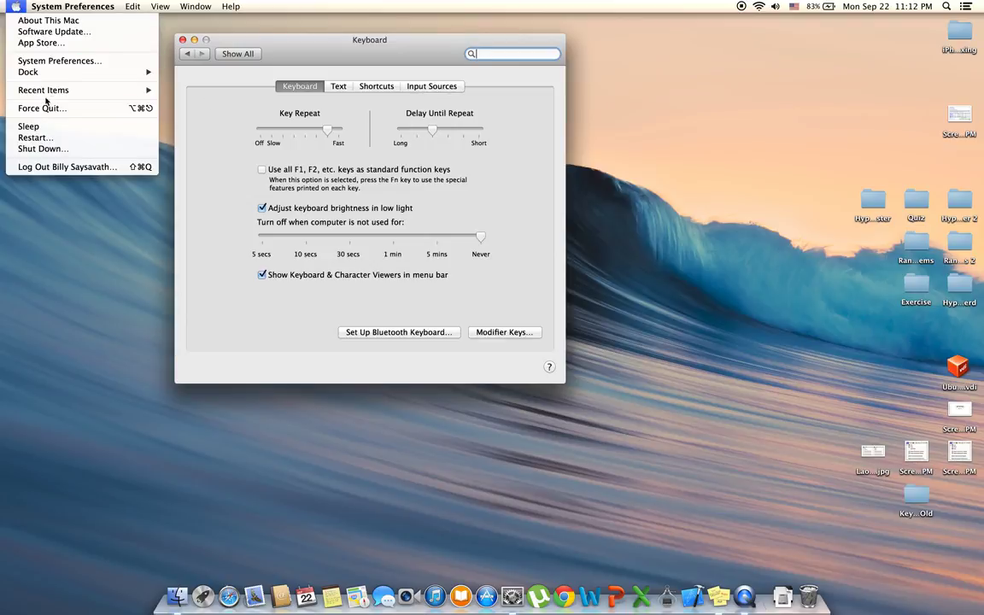
click(55, 61)
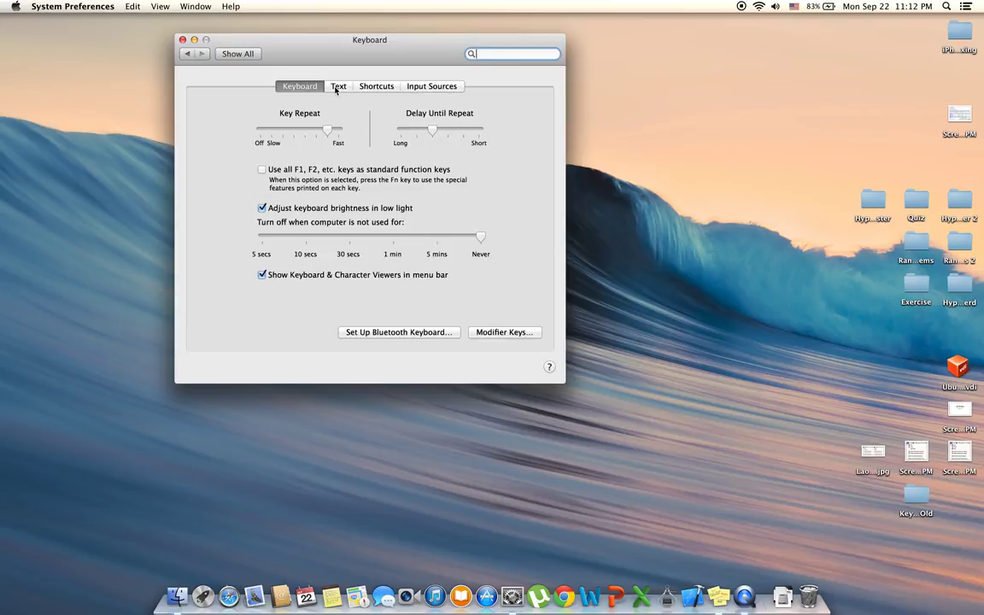
click(236, 53)
click(292, 164)
click(451, 90)
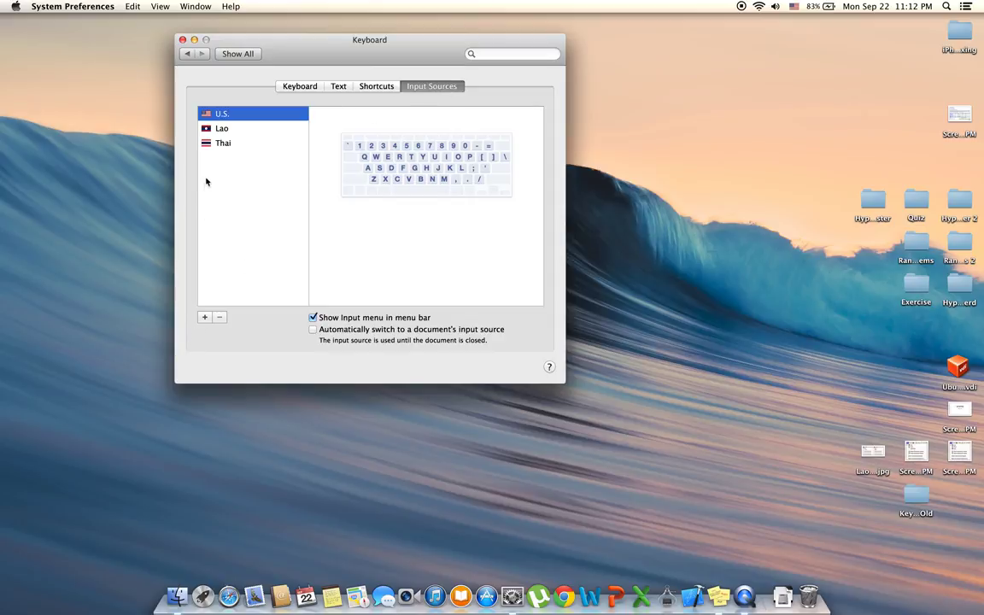
click(200, 126)
click(219, 317)
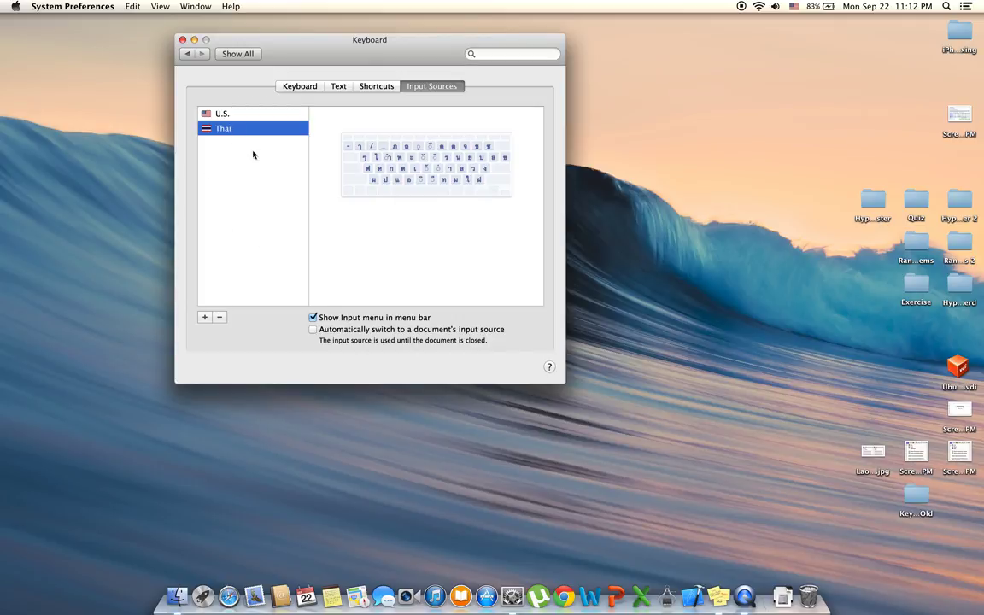
Add the Lao input source from the Others language category and close System Preferences
click(210, 320)
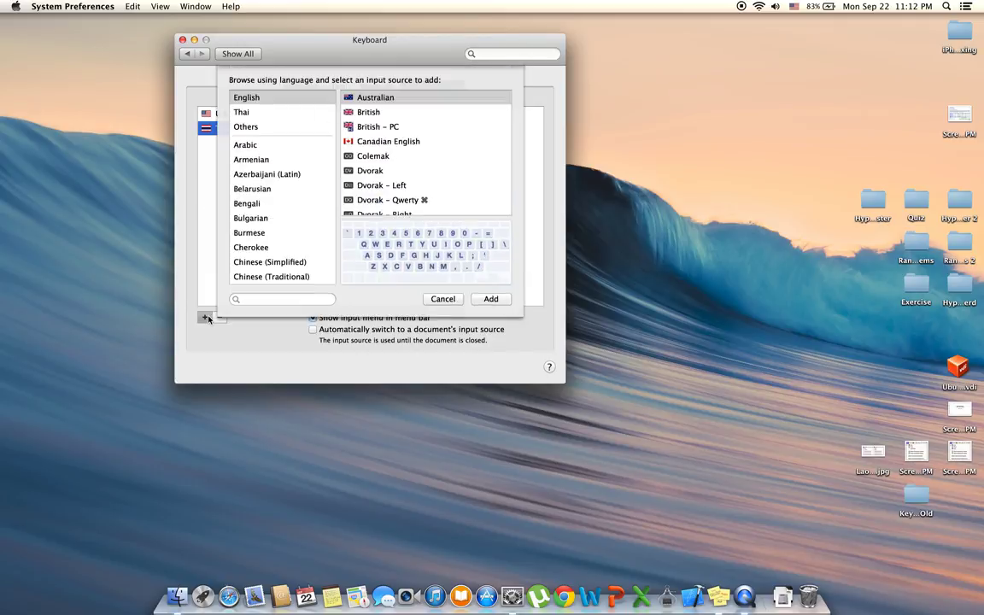
scroll(286, 205, down, 5)
scroll(290, 200, up, 8)
scroll(290, 200, down, 15)
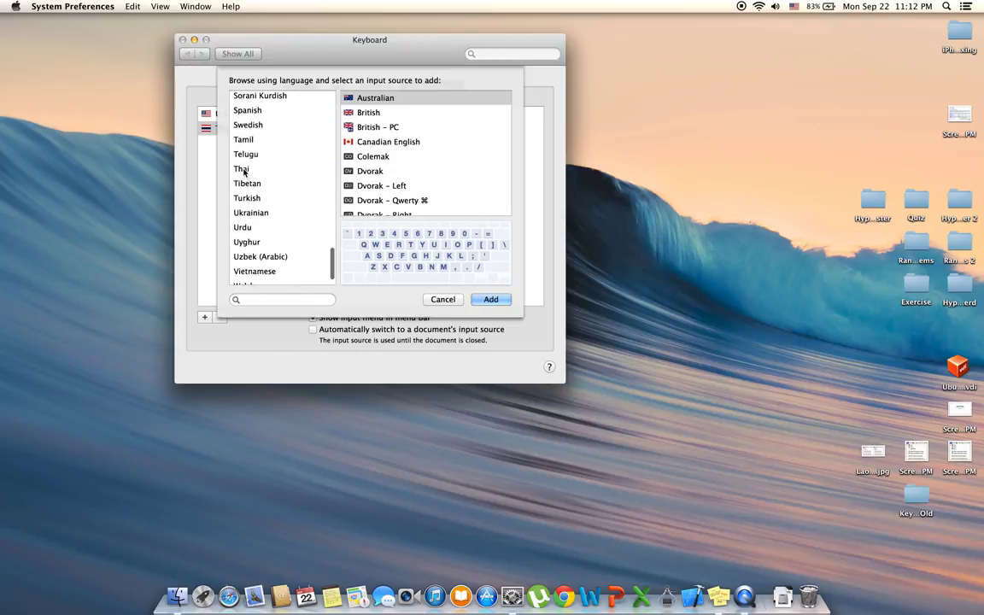
click(254, 169)
scroll(272, 119, up, 15)
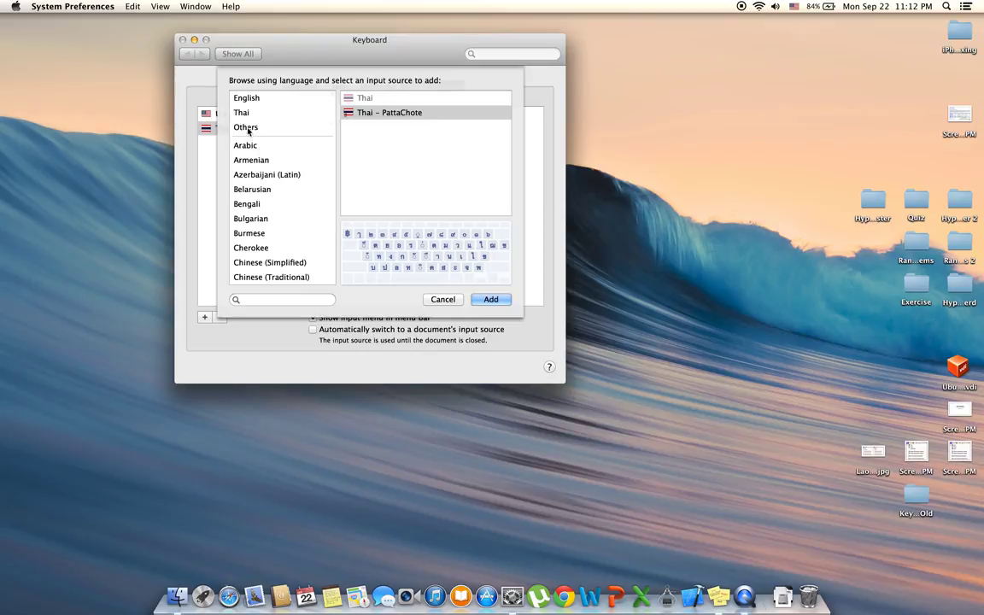
click(248, 129)
click(367, 102)
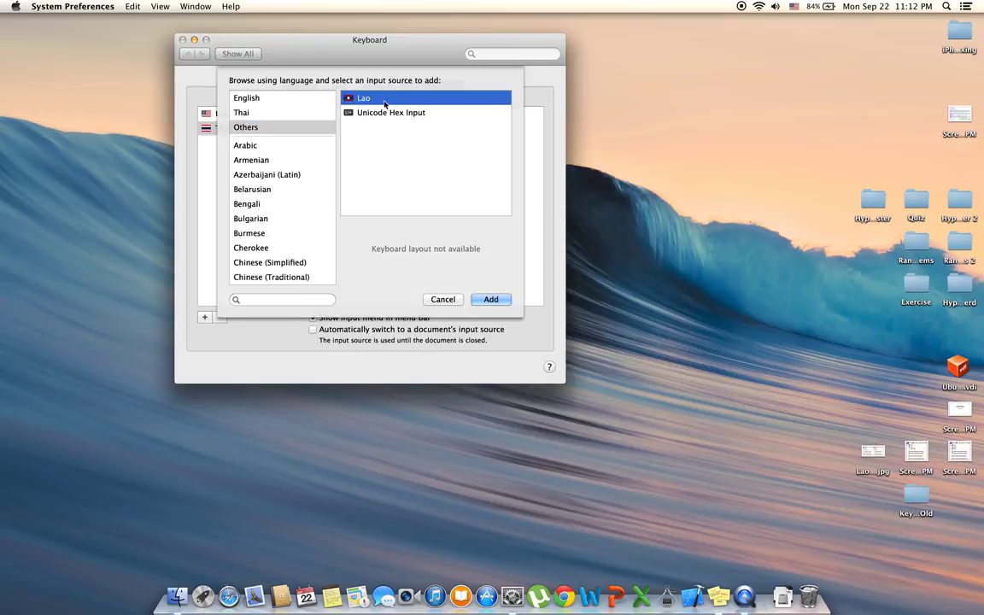
click(492, 299)
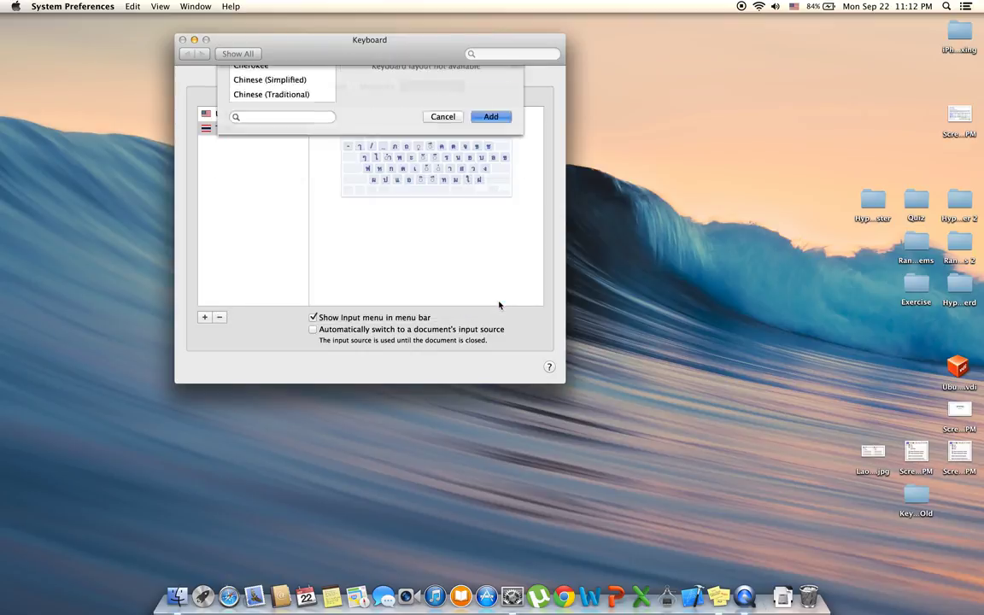
click(182, 40)
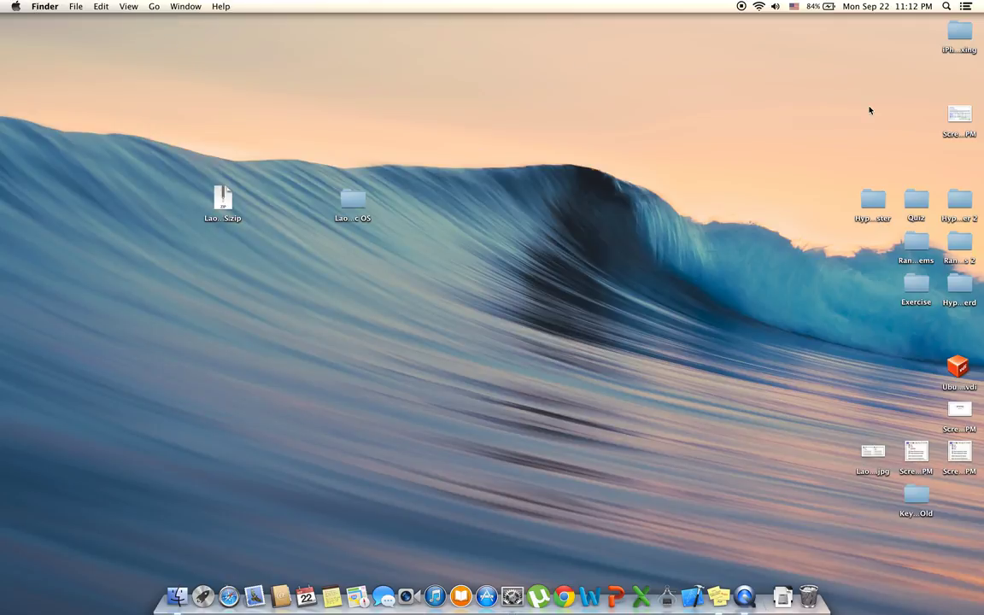
Switch the input source to Lao and test it in Spotlight with the text "ສະບາຍດີ ຂອບໃຈ"
click(793, 8)
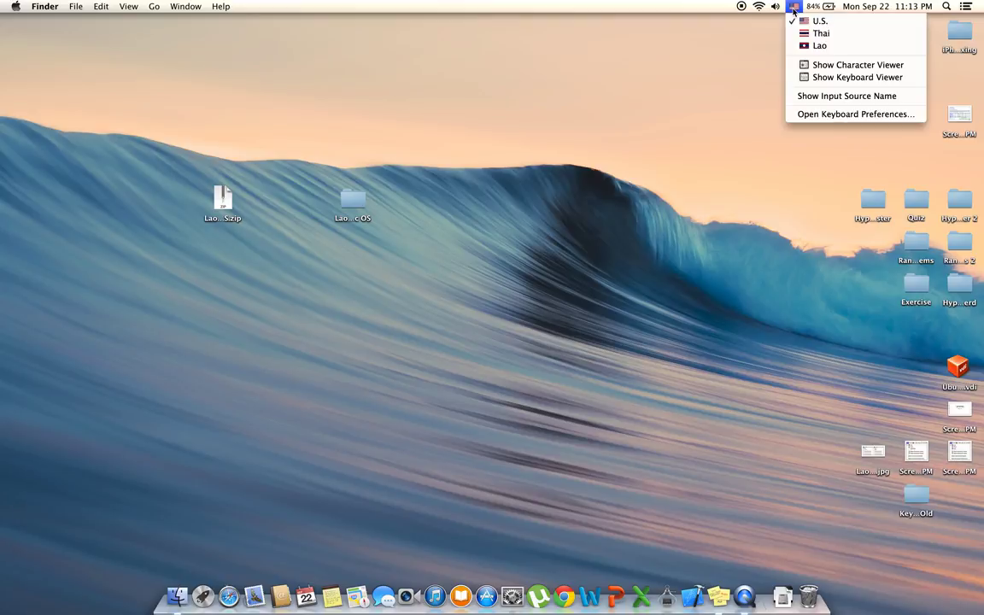
click(801, 45)
click(946, 8)
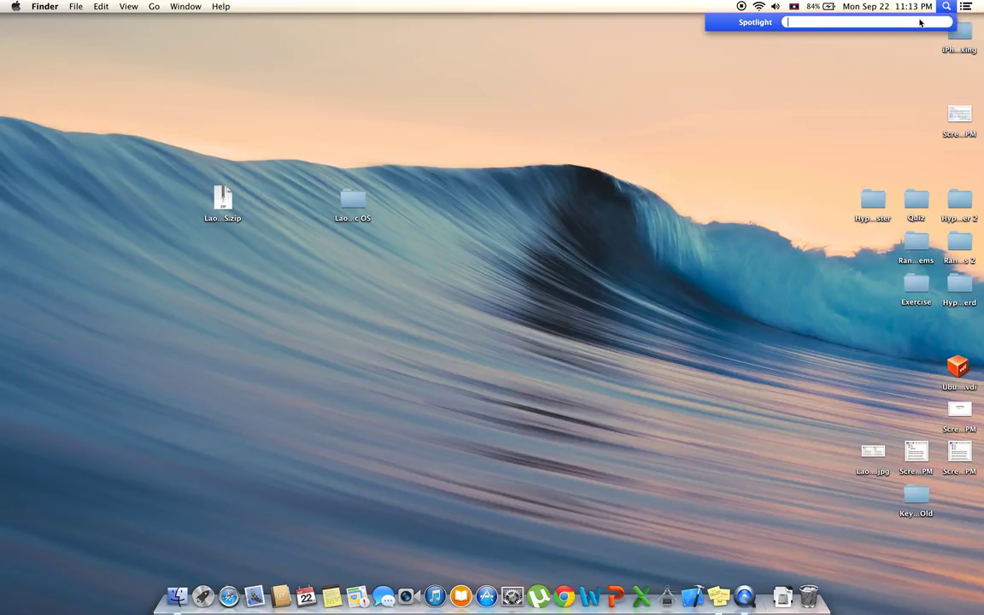
text(ສະ)
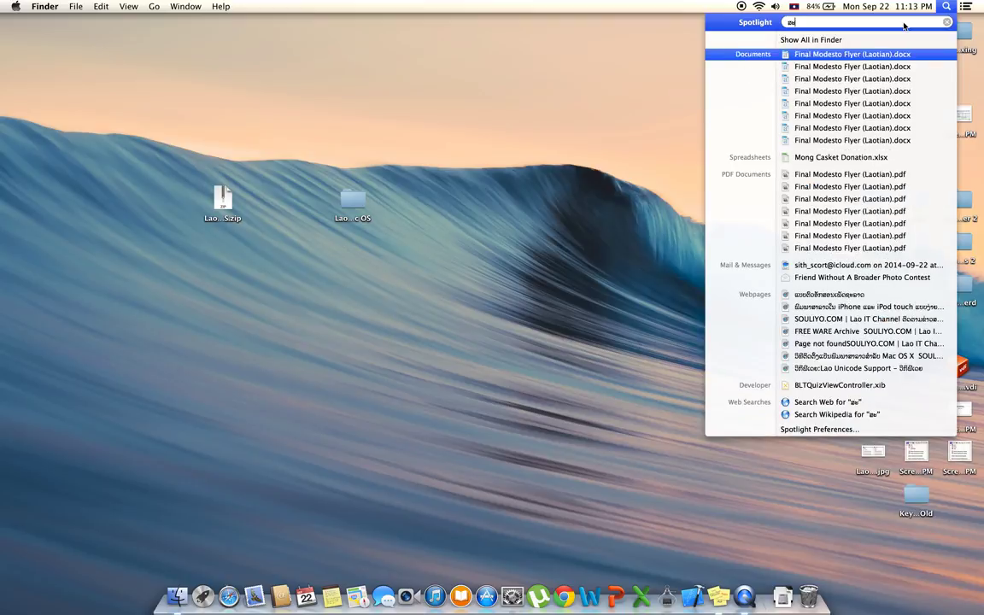
text(ບາຍດີ)
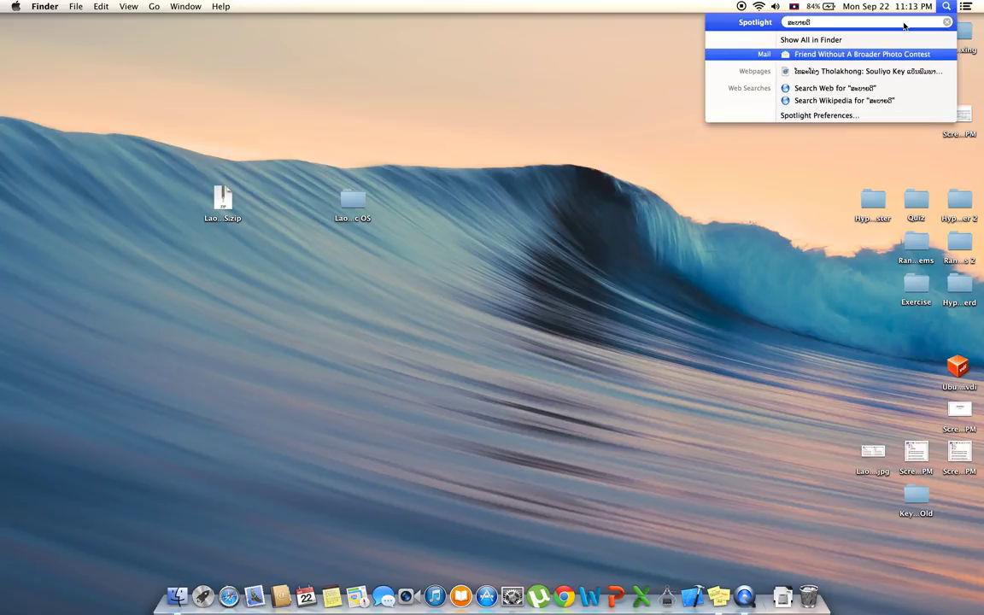
text( ຂອບໃຈີ)
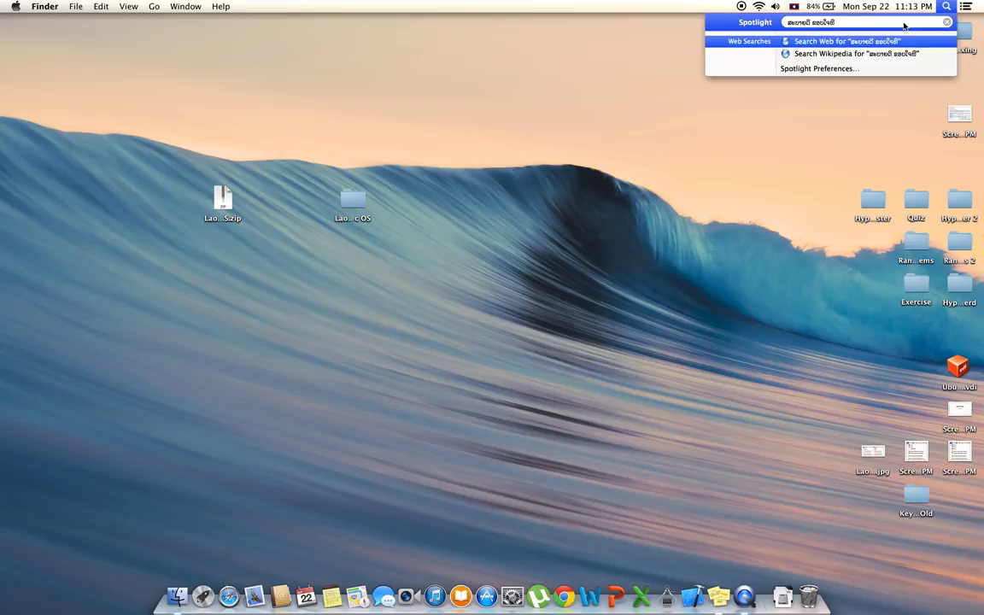
text(ເ)
Clear the Lao test text from the Spotlight search and close Spotlight
key(BackSpace)
key(BackSpace)
key(BackSpace)
key(BackSpace)
key(BackSpace)
key(BackSpace)
key(BackSpace)
key(BackSpace)
key(BackSpace)
key(BackSpace)
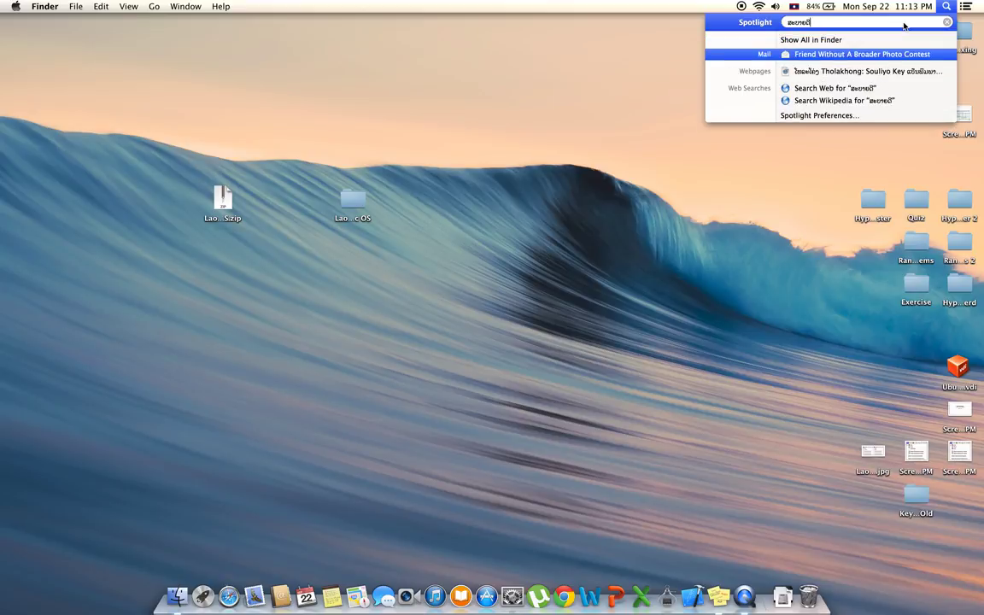
key(BackSpace)
key(BackSpace)
key(BackSpace)
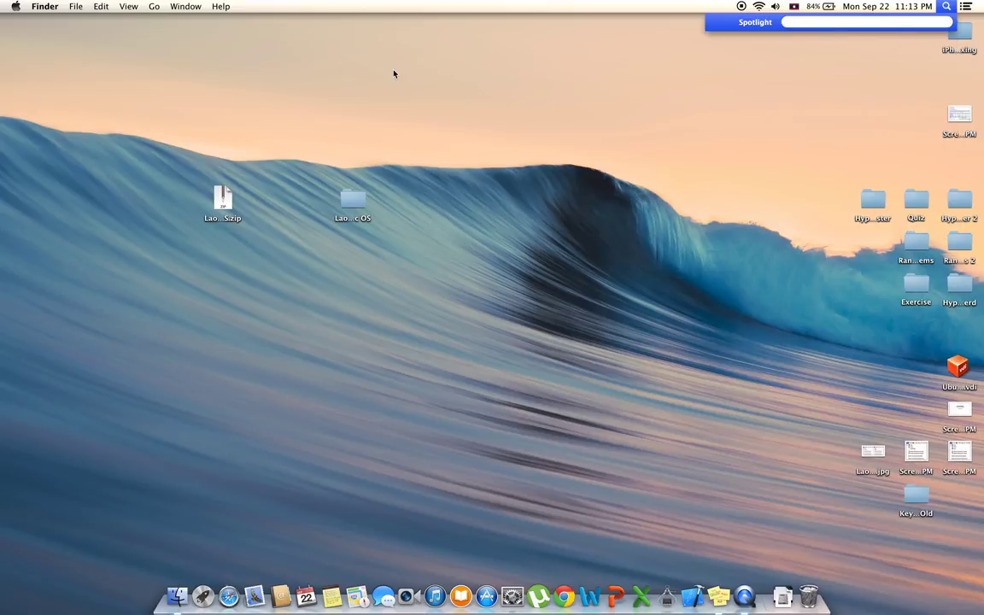
key(Escape)
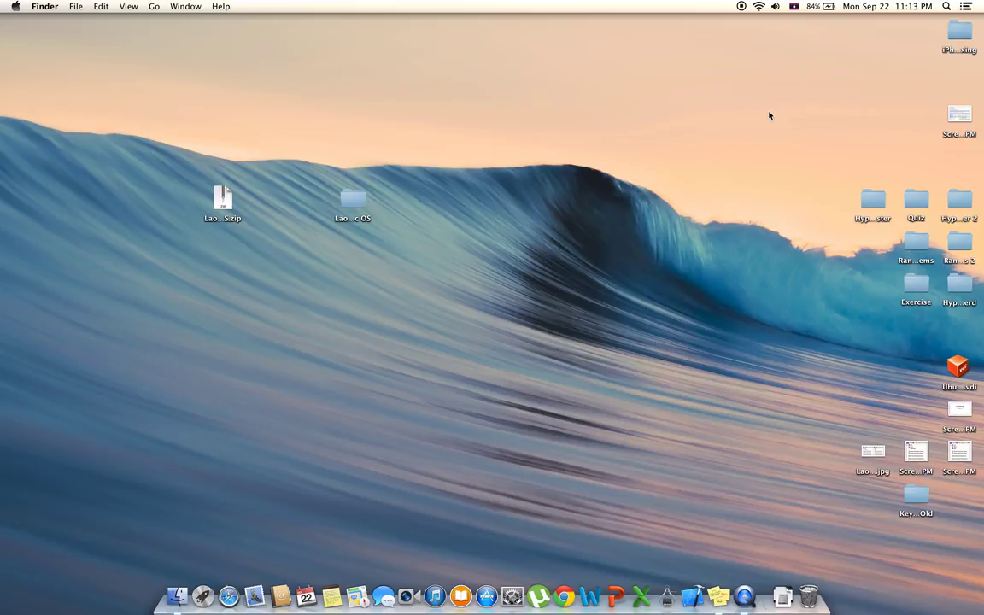